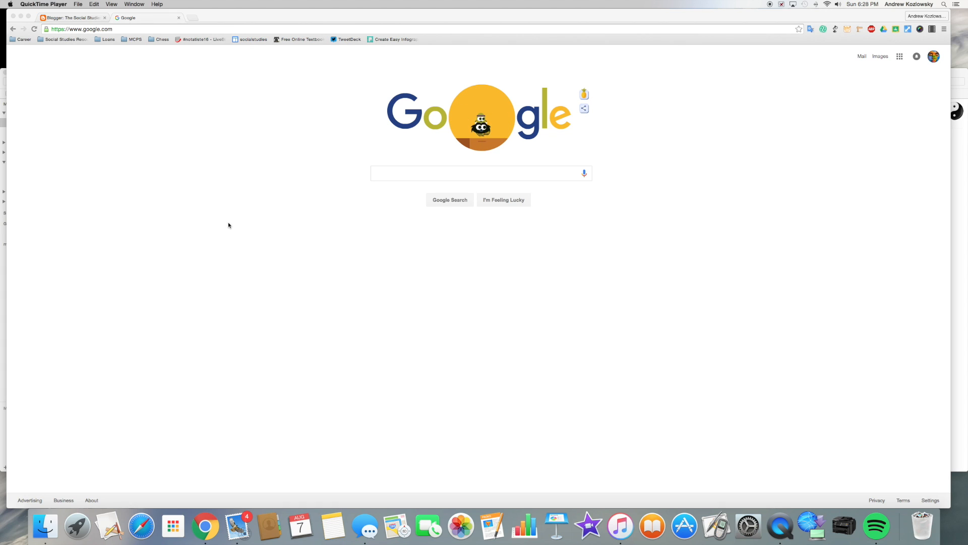
Search Google for "adobe spark" and open the official Adobe Spark website
click(400, 175)
text(adob)
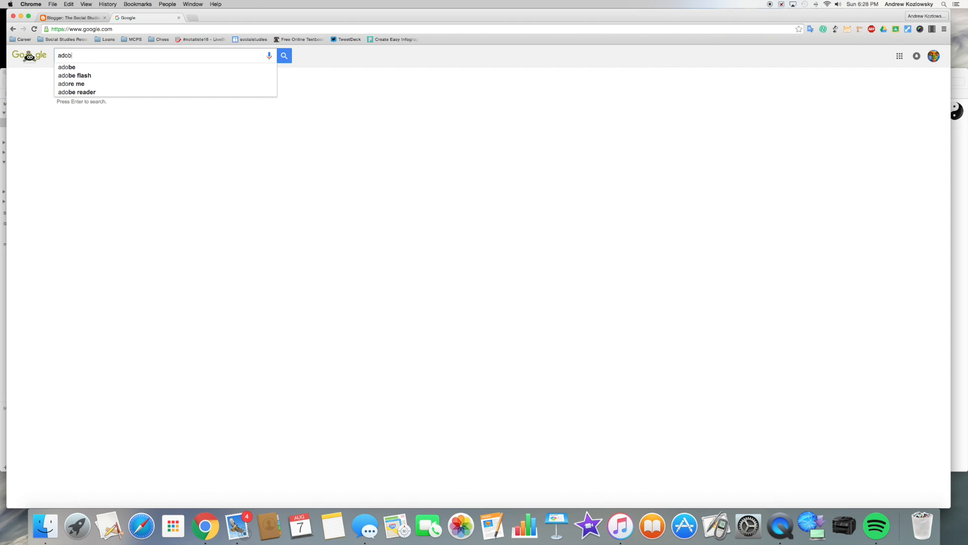
text(e spark)
key(Return)
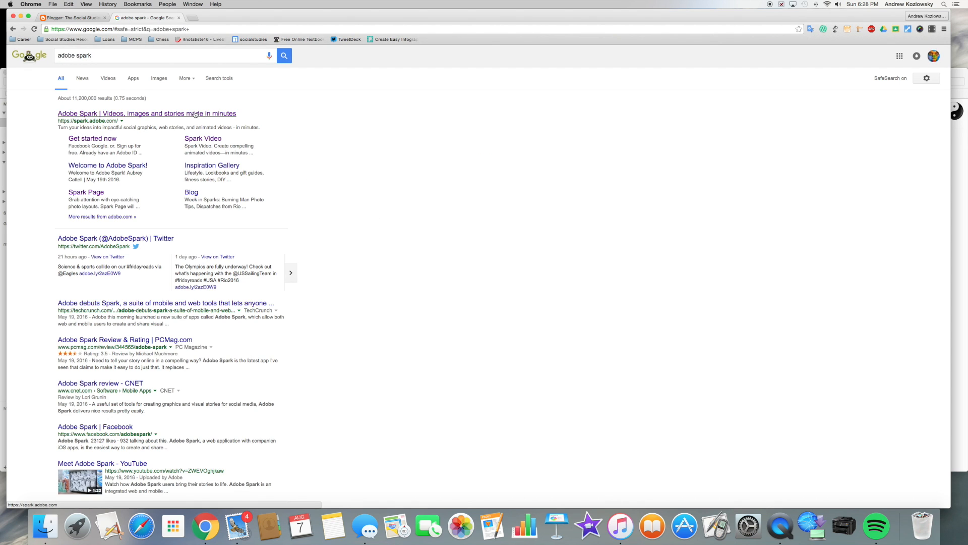
click(195, 114)
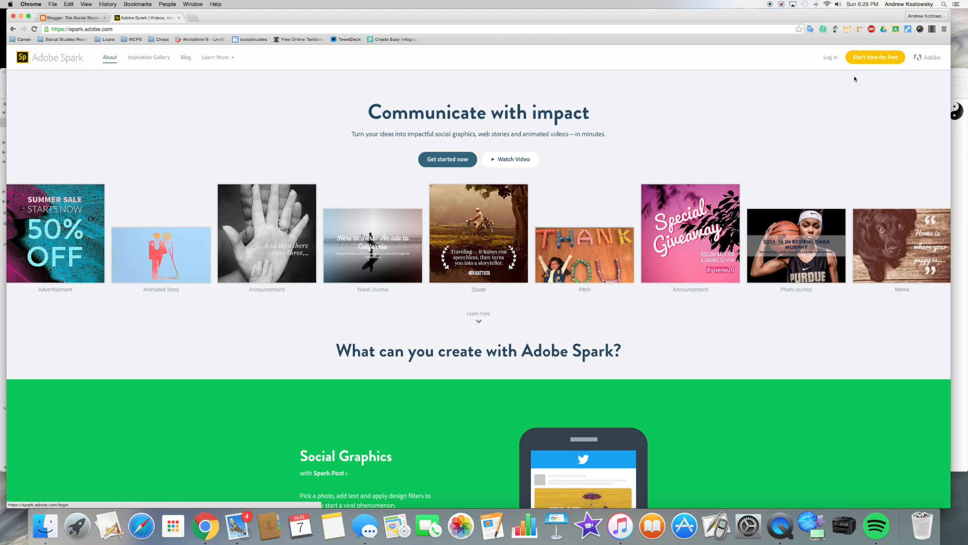
Log in to Adobe Spark with the Google account and start a new Video project
click(831, 57)
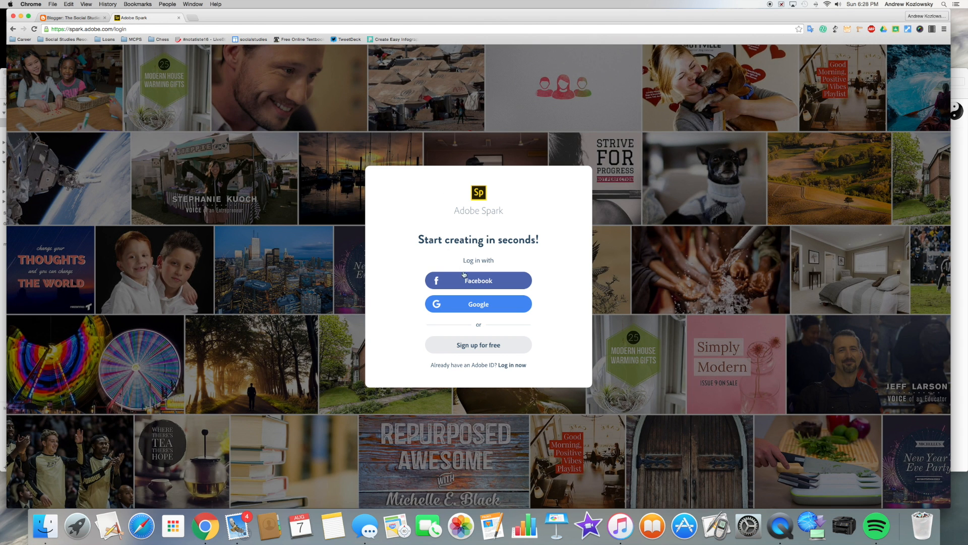
click(486, 306)
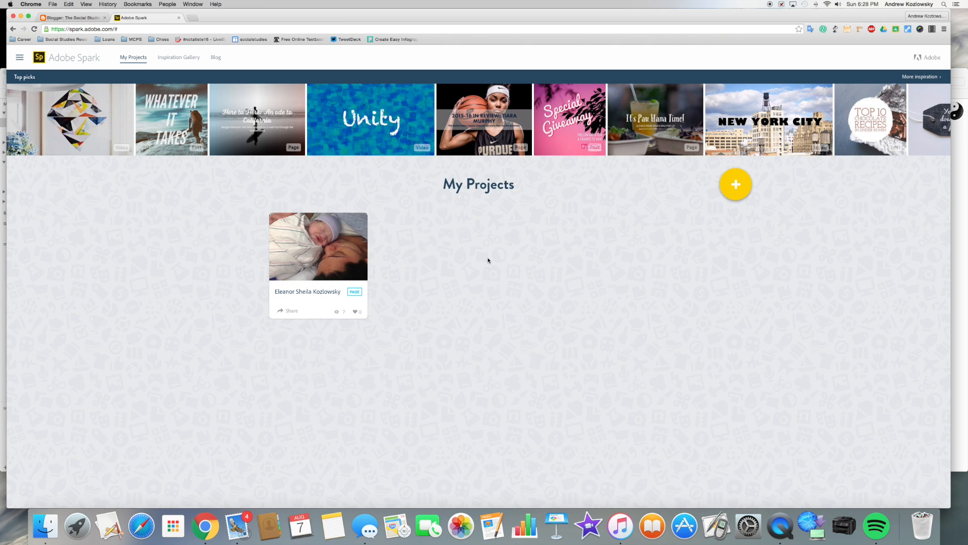
click(736, 185)
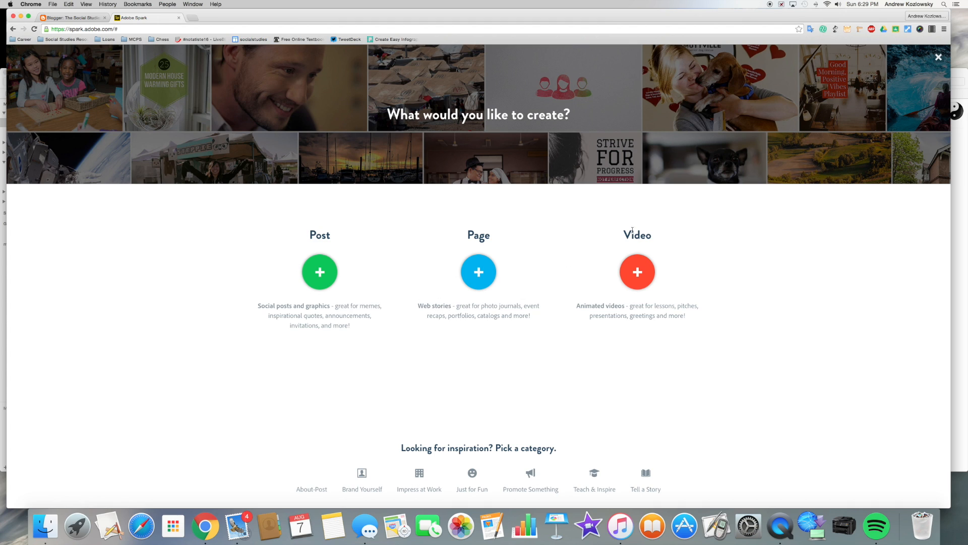
click(638, 273)
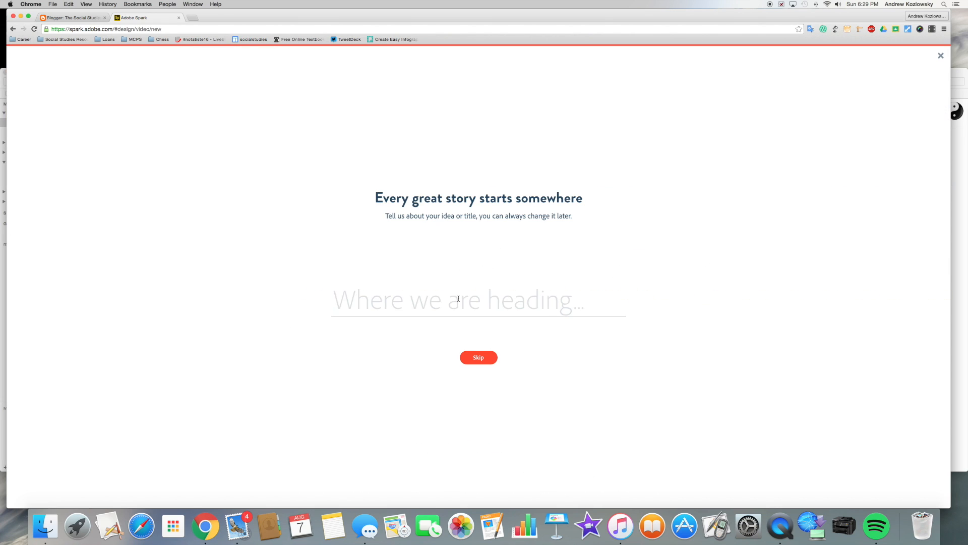
Title the video "Demo Video" and choose the "Tell What Happened" story template
text(Dem)
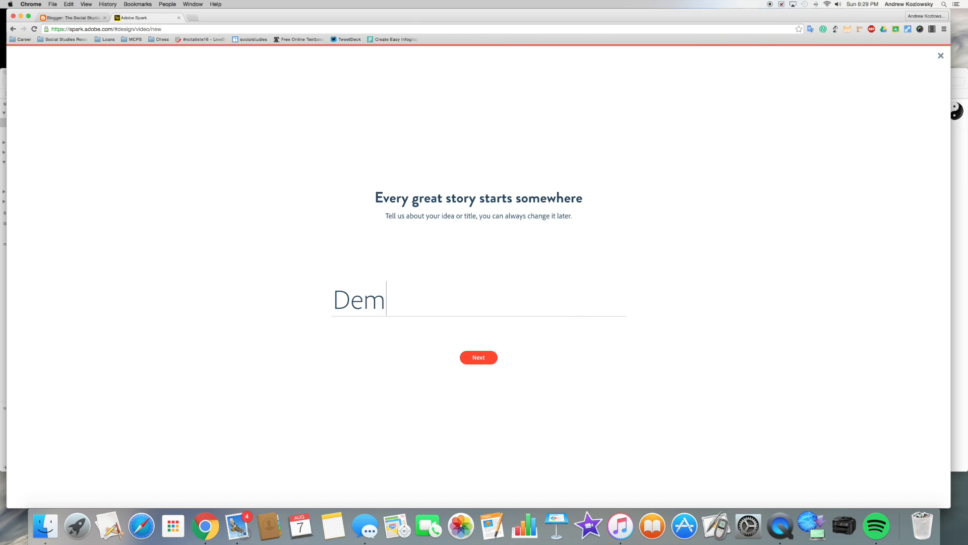
text(o Video)
click(488, 358)
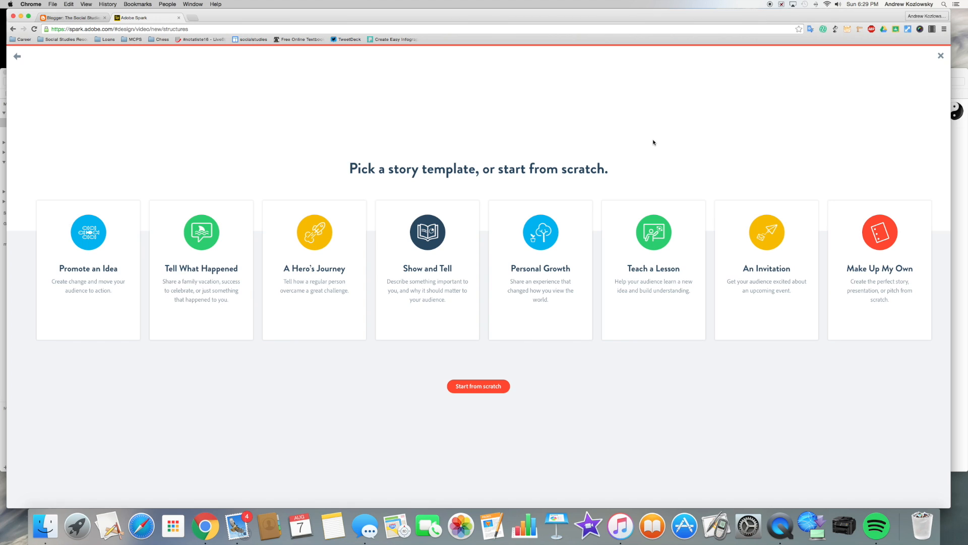
mouse_move(349, 238)
mouse_move(220, 234)
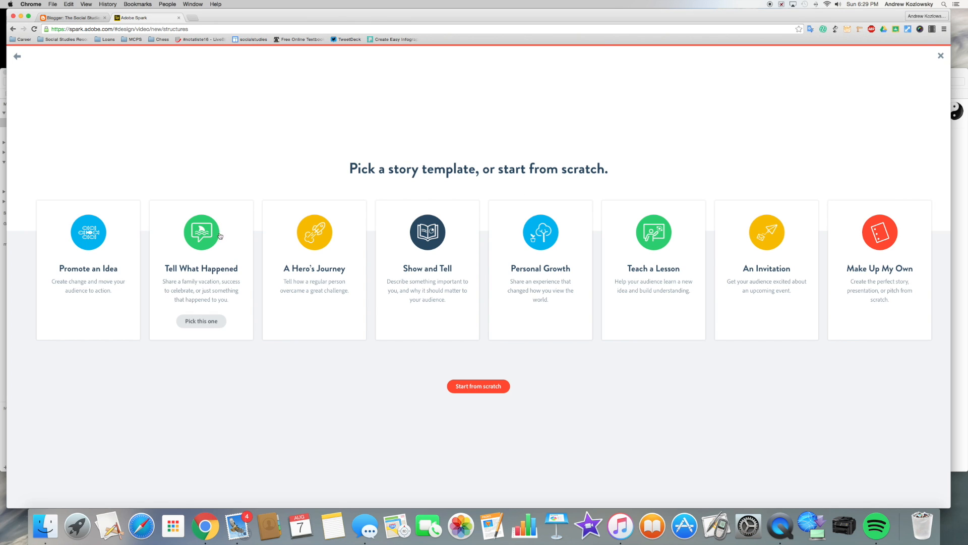
click(204, 320)
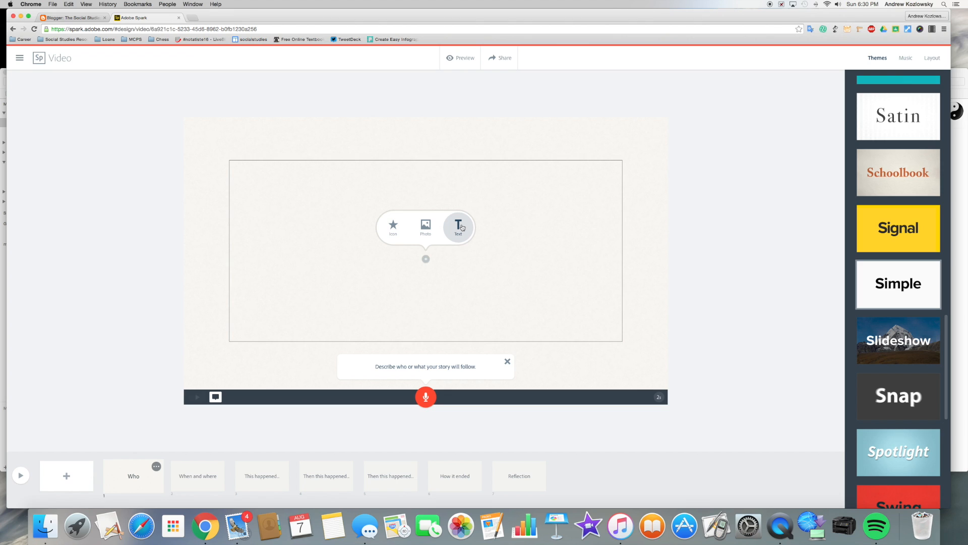
Search the icons for volcanoes and place the two-peak mountain icon with clouds on the Who slide
click(393, 227)
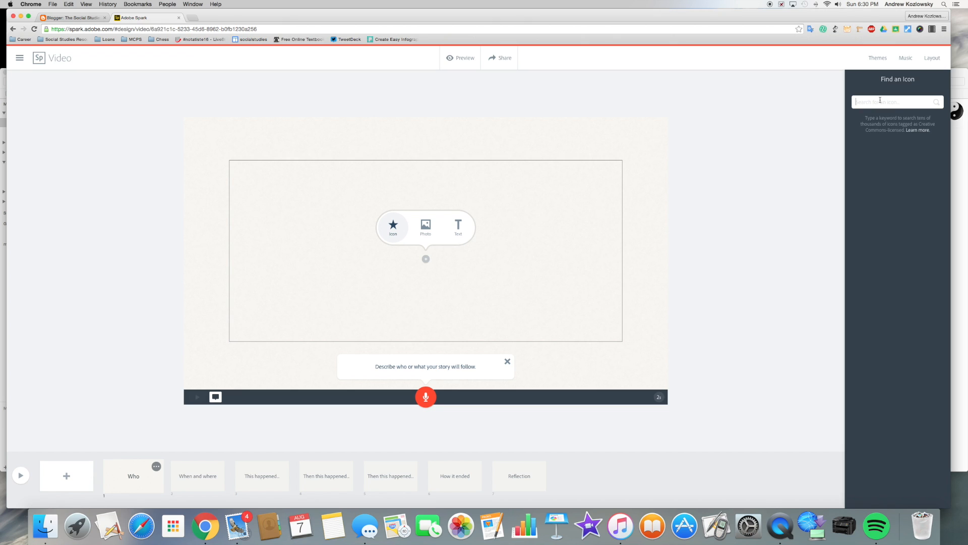
text(va)
text(lcanos)
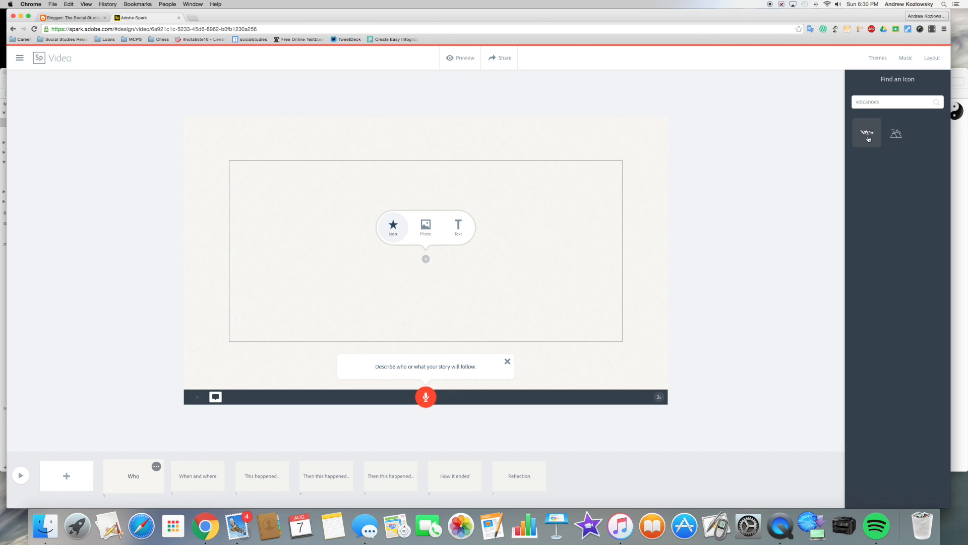
click(896, 136)
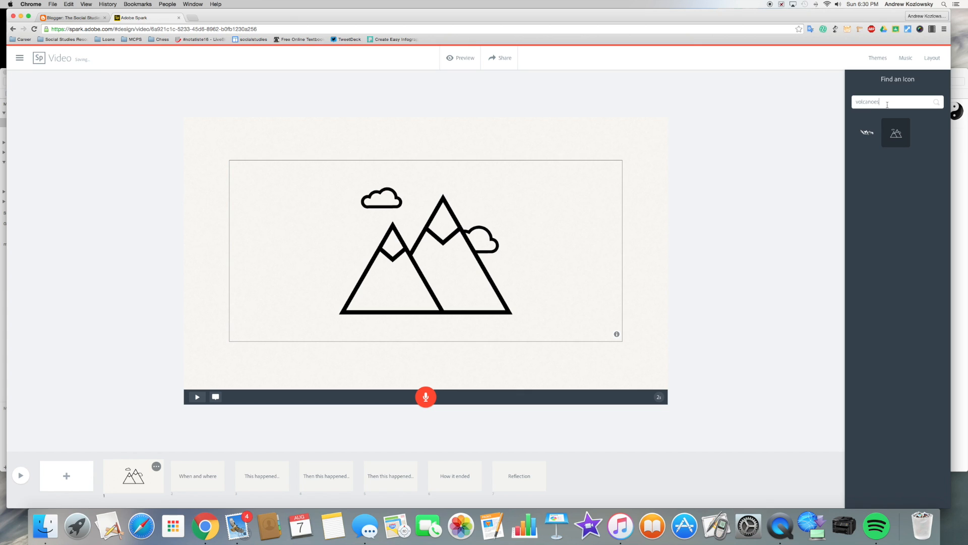
Swap the mountain icon for the three-tree outline from a "trees" icon search and delete it from the slide
key(BackSpace)
key(BackSpace)
key(BackSpace)
key(BackSpace)
key(BackSpace)
key(BackSpace)
key(BackSpace)
key(BackSpace)
text(trees)
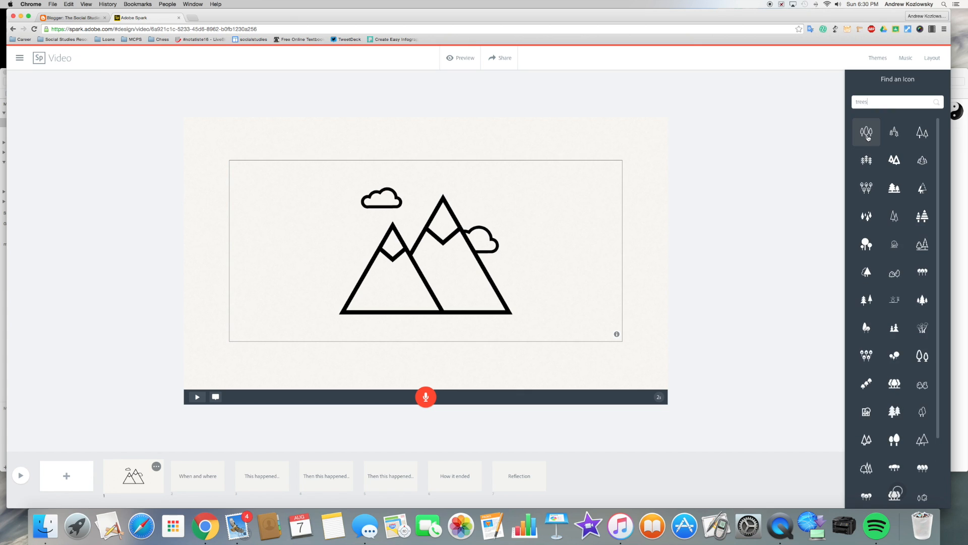
click(867, 133)
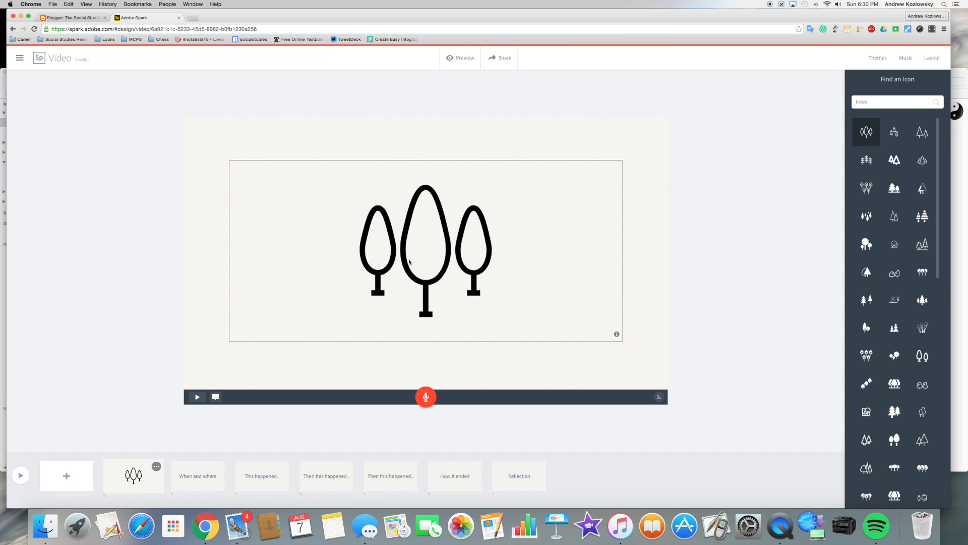
click(426, 260)
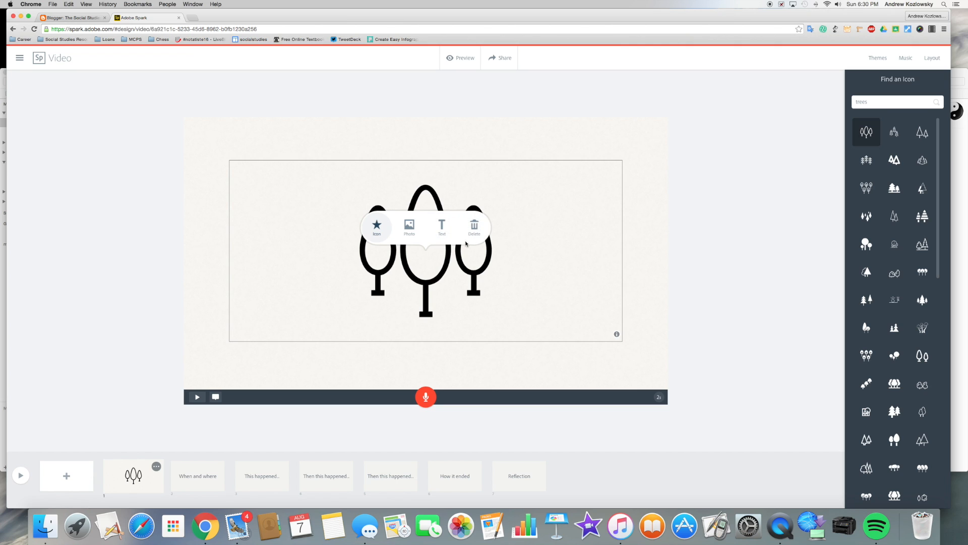
click(475, 231)
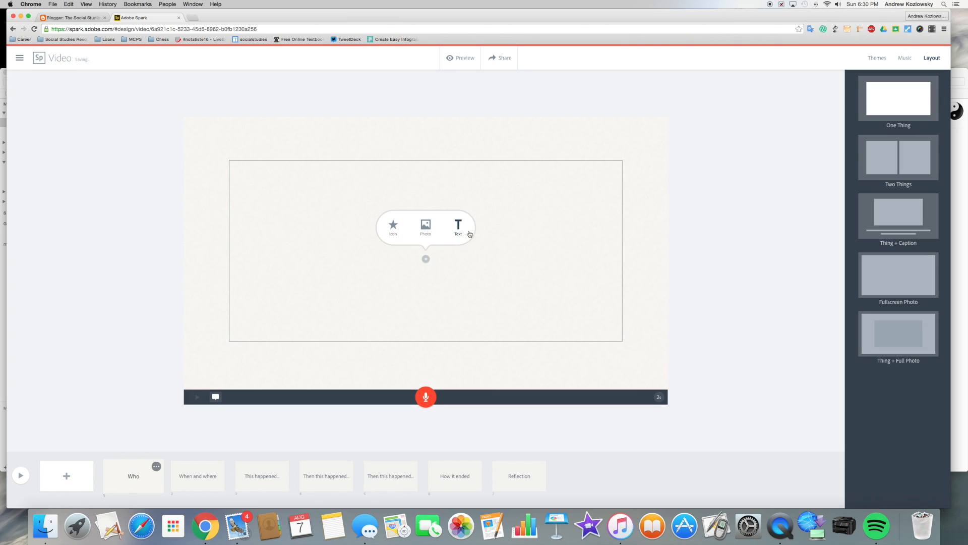
Find photos for "tree" and add the photo of a tree beside a house and low stone wall to the first slide
click(424, 227)
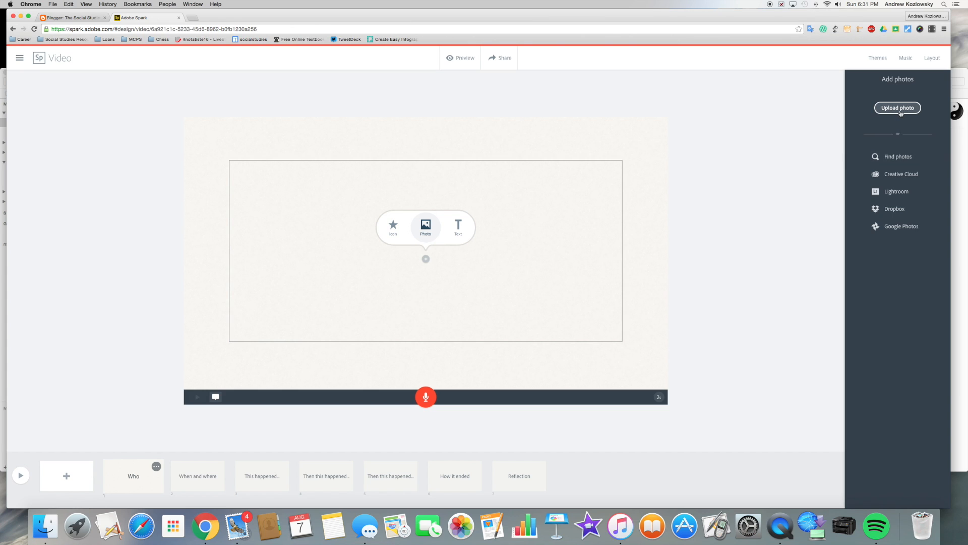
click(896, 157)
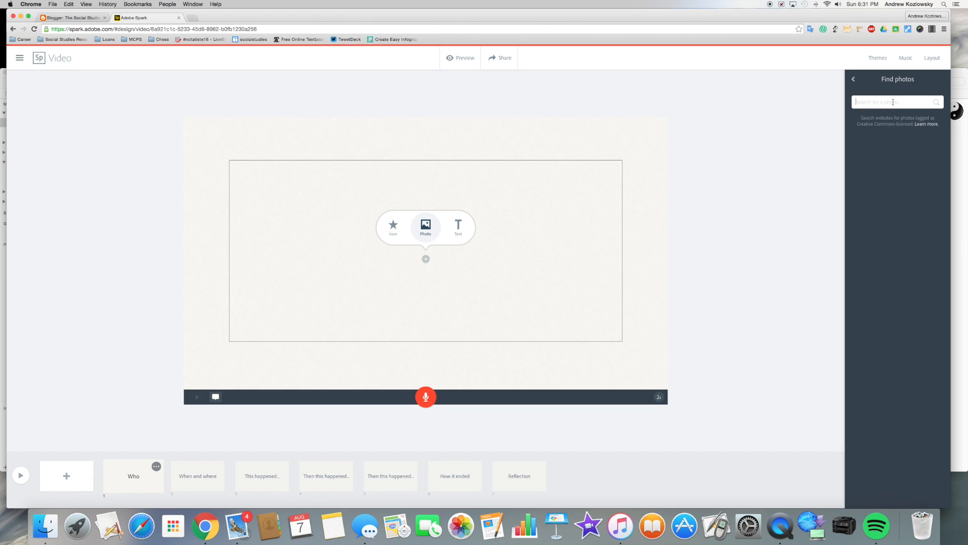
text(tree)
key(Return)
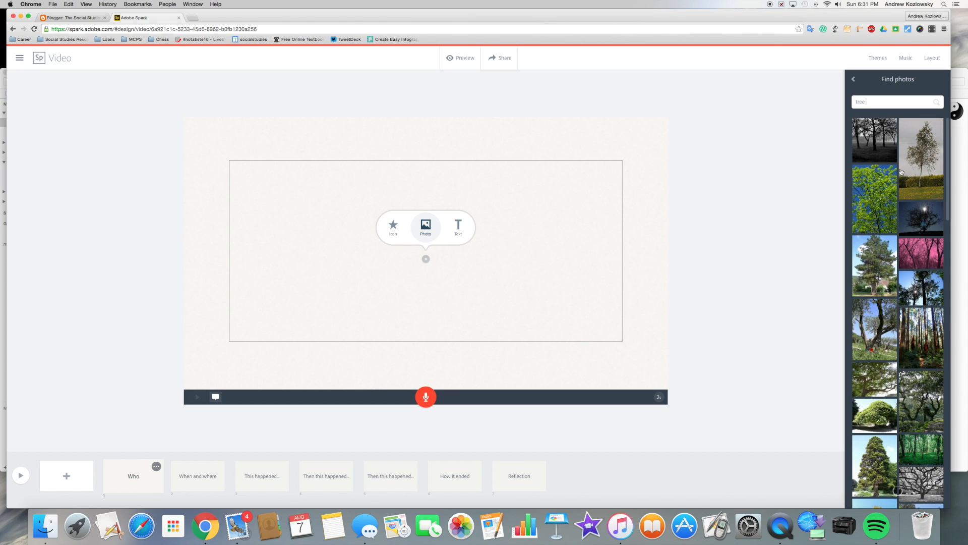
scroll(888, 328, down, 5)
scroll(892, 350, down, 10)
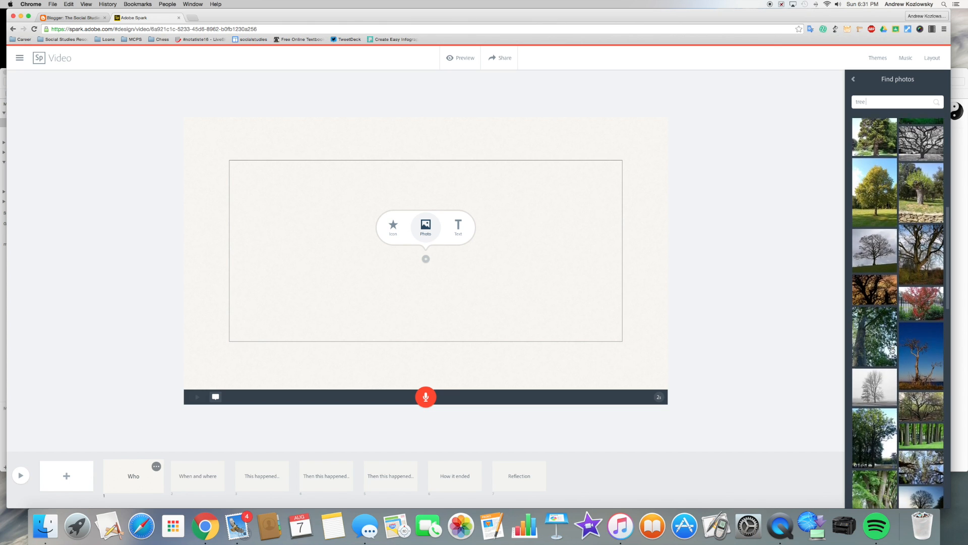
scroll(891, 350, up, 1)
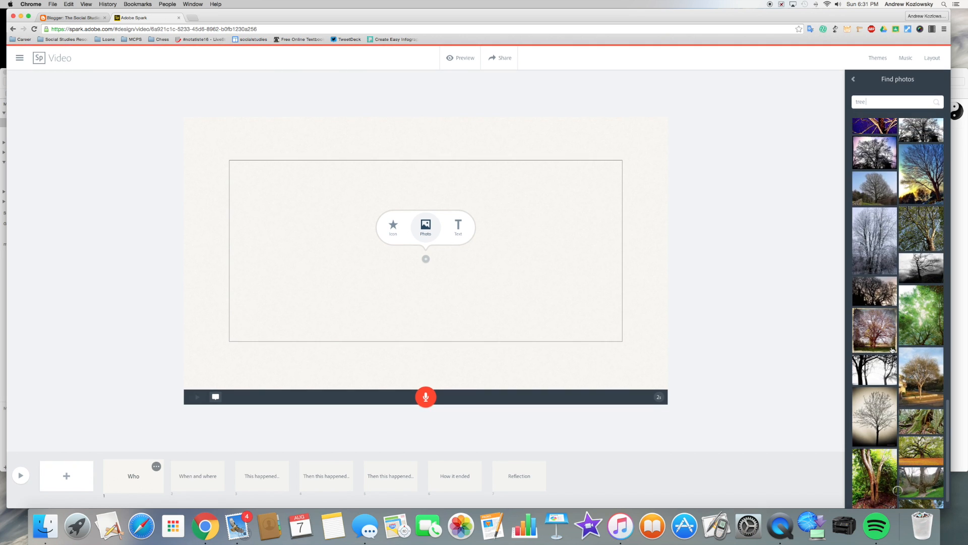
click(917, 382)
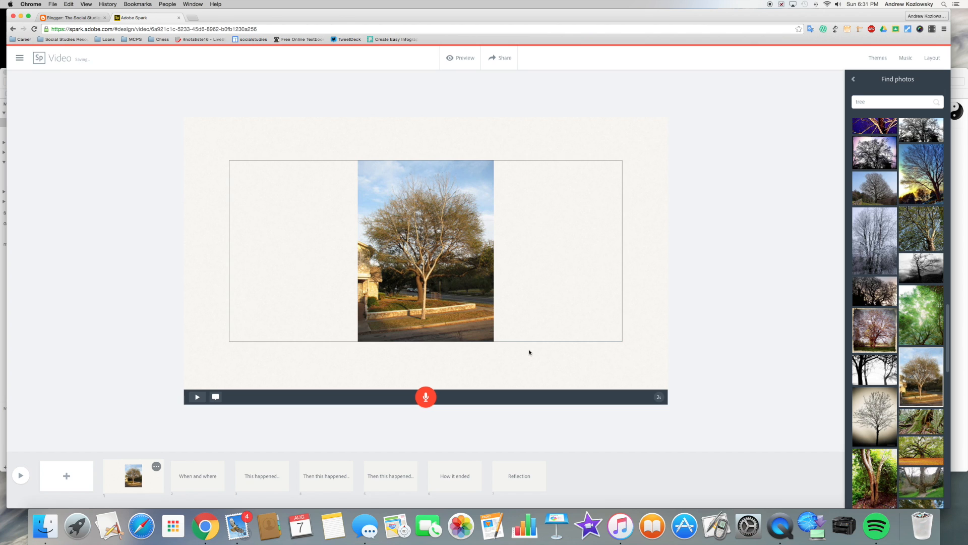
Zoom in on the tree photo several levels so it fills more of the first slide's frame
click(446, 276)
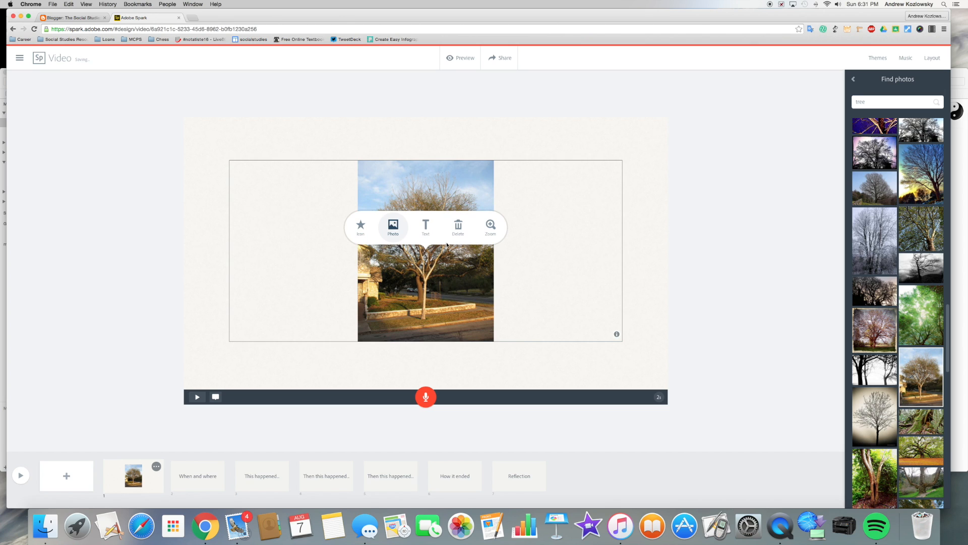
click(490, 226)
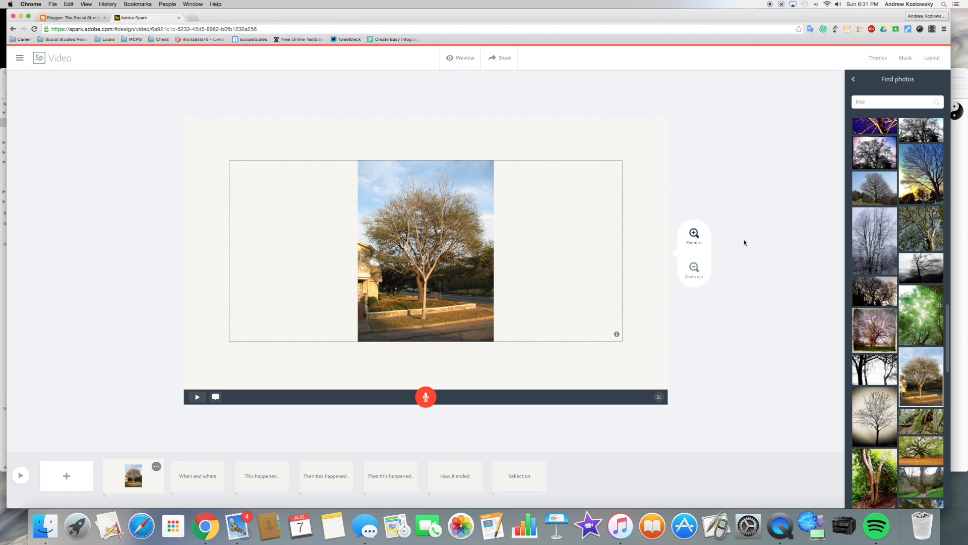
click(695, 270)
click(695, 236)
click(694, 240)
click(694, 240)
click(694, 240)
click(694, 240)
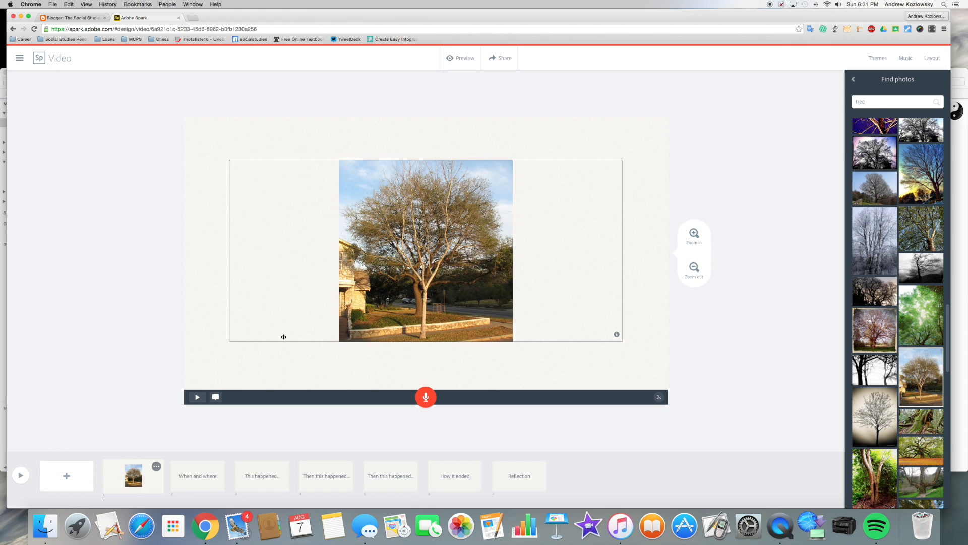
Add the text "This is text in my slide." to the "When and where" slide
click(205, 476)
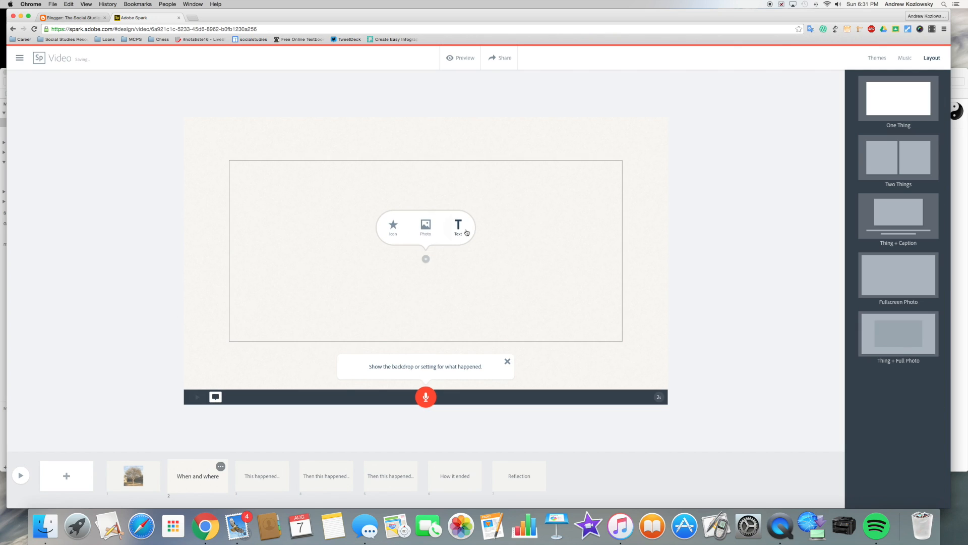
click(459, 227)
text(This is test)
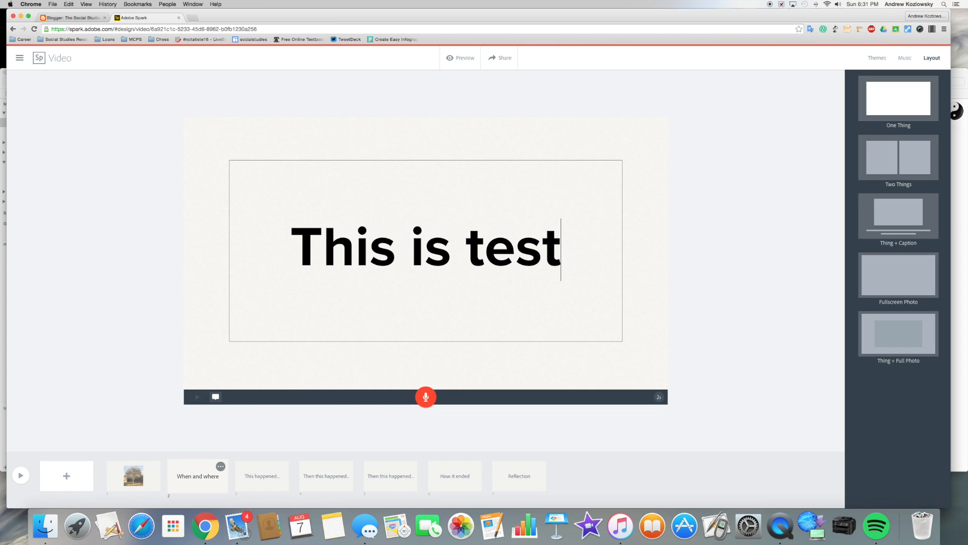
key(BackSpace)
key(BackSpace)
text(xt)
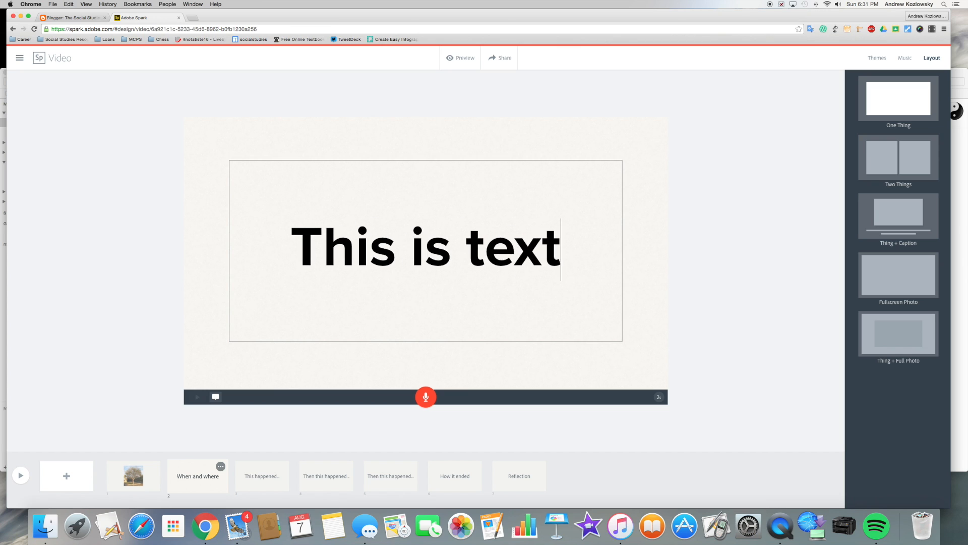
text( in my slide.)
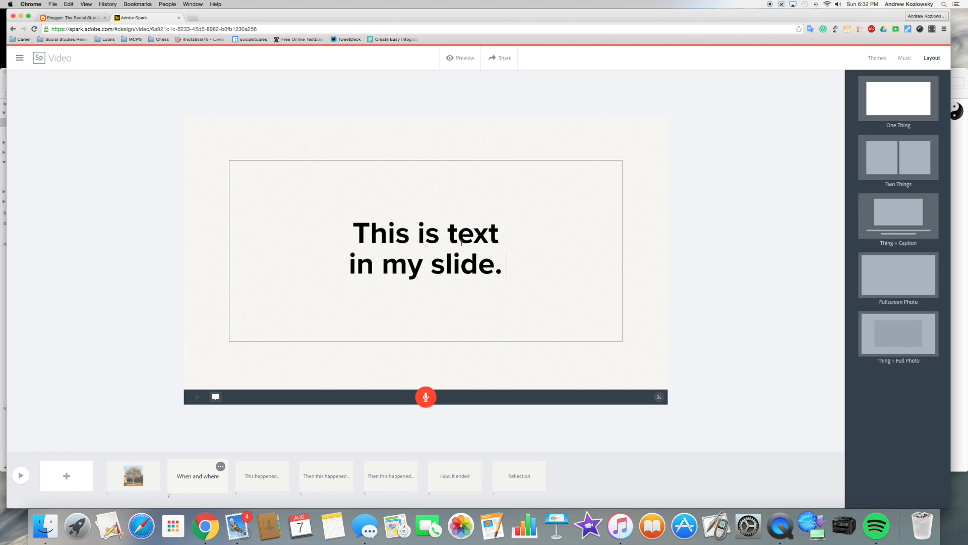
Apply the Spotlight theme to the video to restyle the slide text and background
click(459, 263)
drag(504, 268, 357, 229)
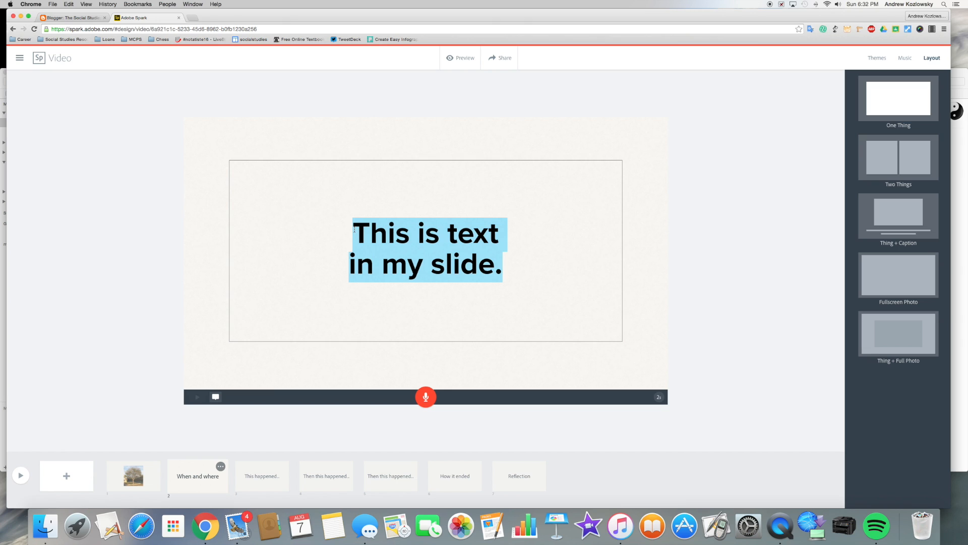
click(877, 58)
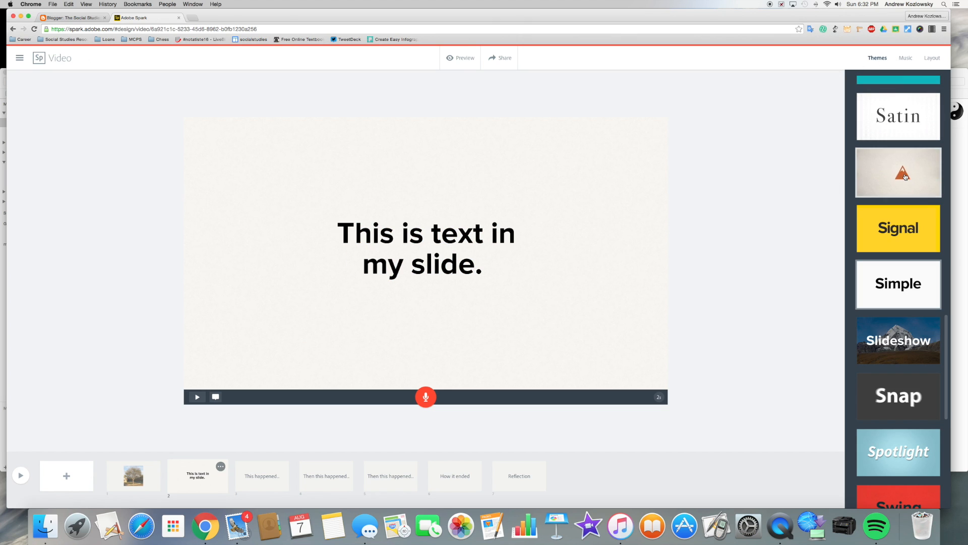
click(899, 460)
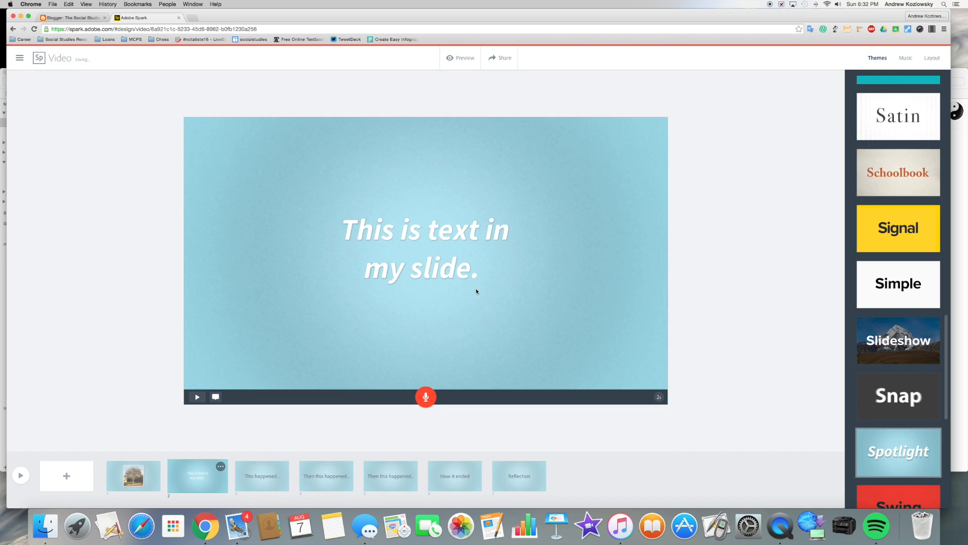
Try the Watercolor theme on the video and replace it with the Swing theme
scroll(913, 411, down, 5)
scroll(914, 412, down, 3)
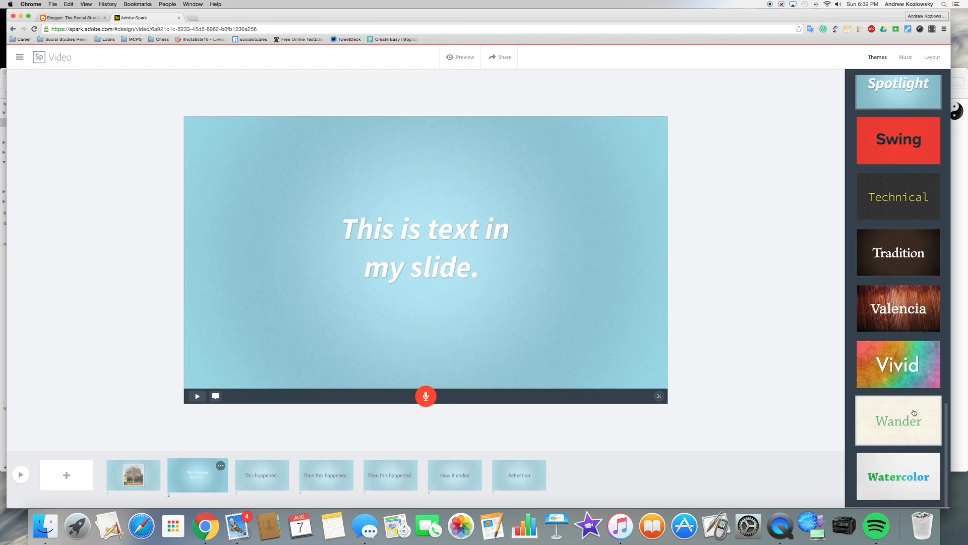
click(905, 478)
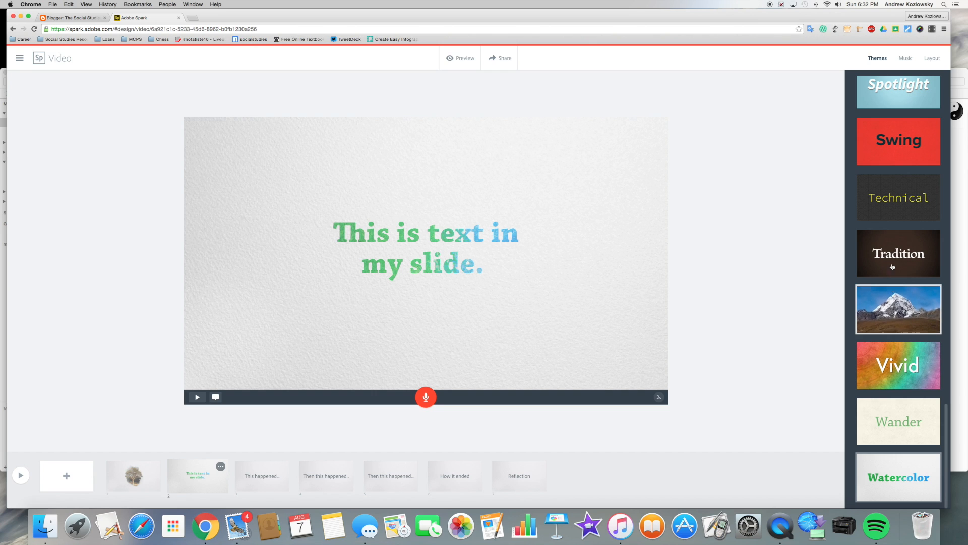
click(899, 153)
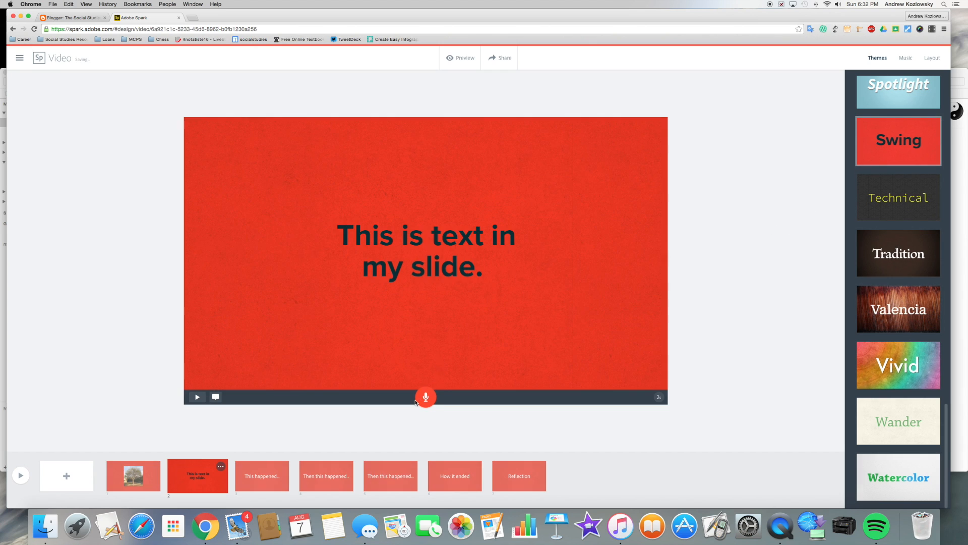
Delete the text "This is text in my slide." from the second slide and bring up its content choices
click(430, 255)
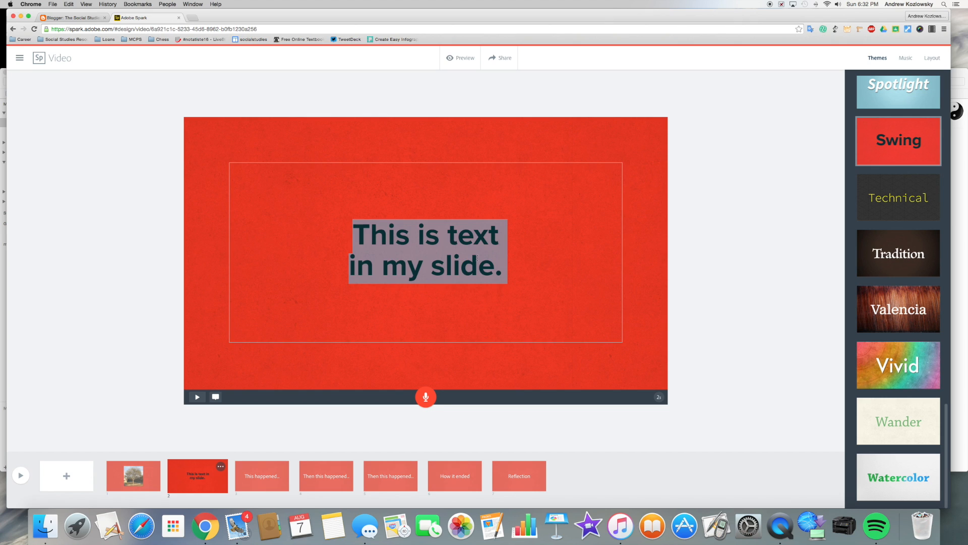
key(BackSpace)
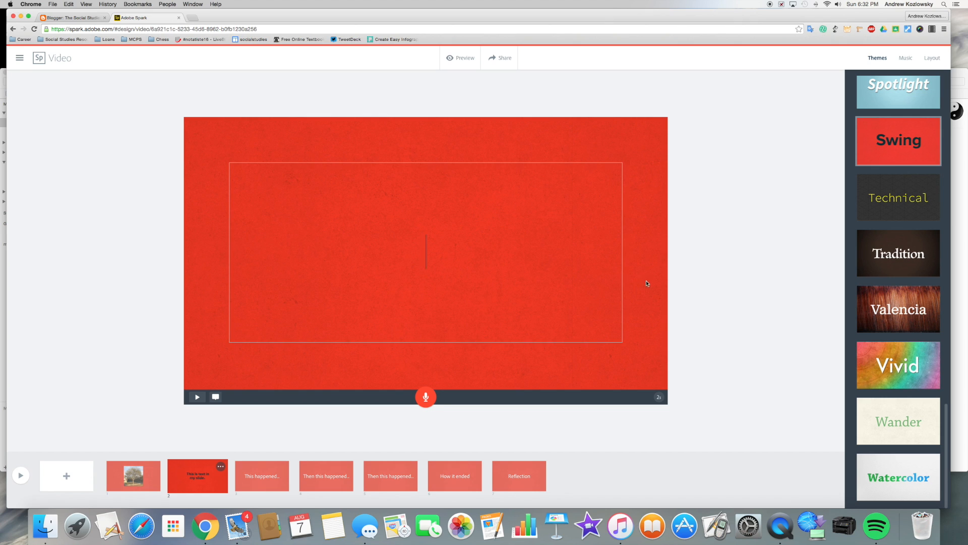
click(646, 280)
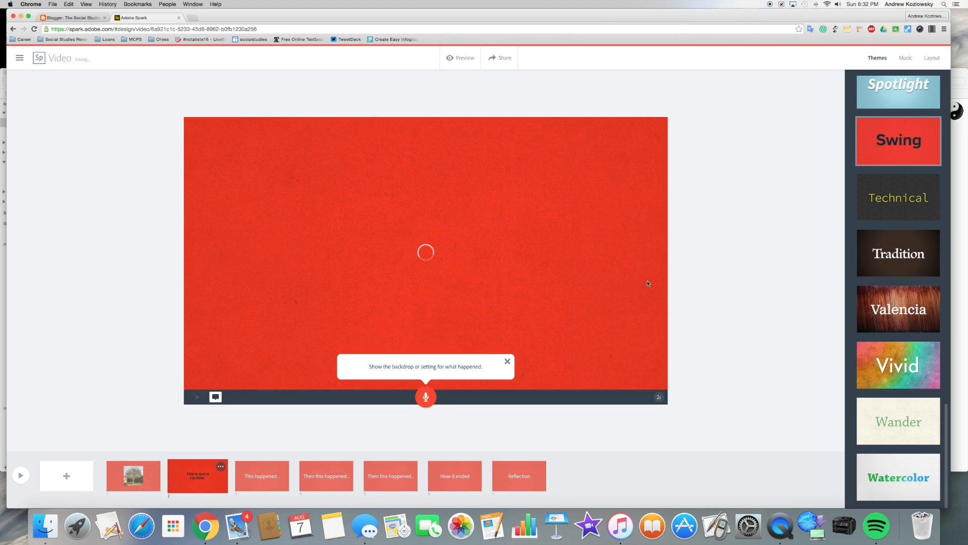
click(426, 252)
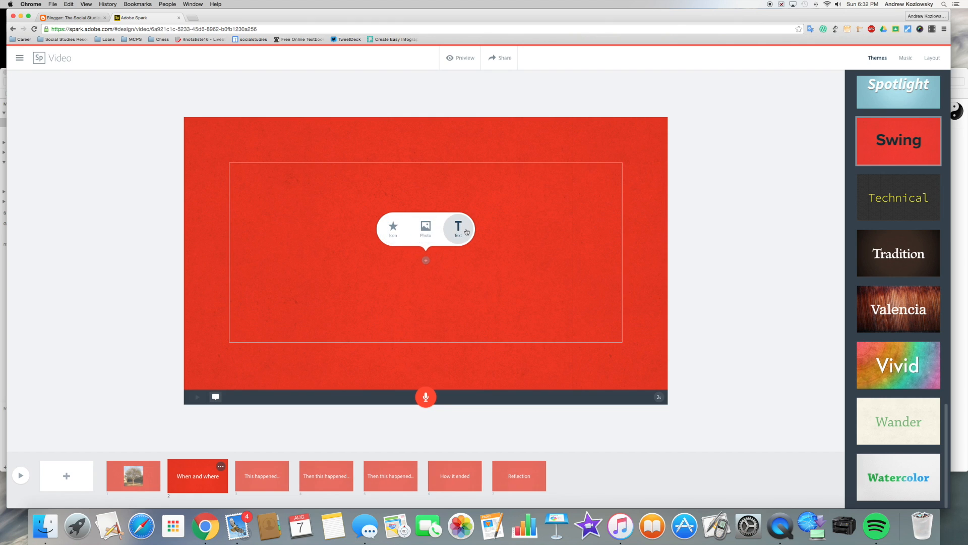
Set the video's background music to Comfy Cotton and play a sample of it
click(905, 59)
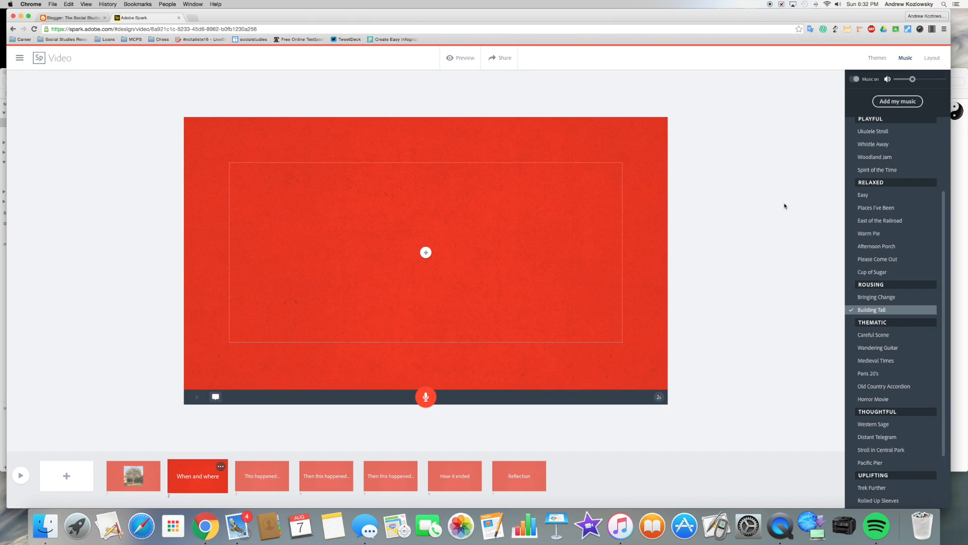
scroll(890, 208, up, 5)
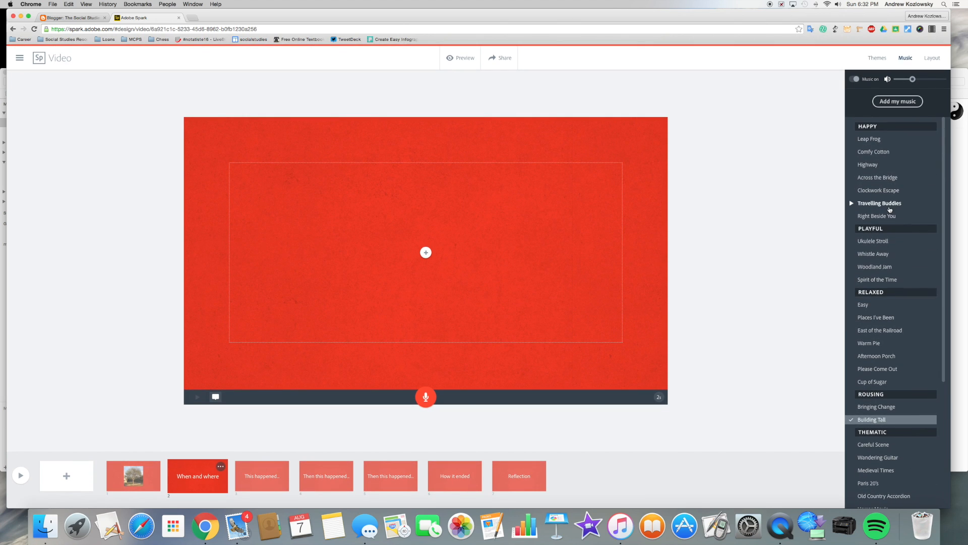
click(875, 153)
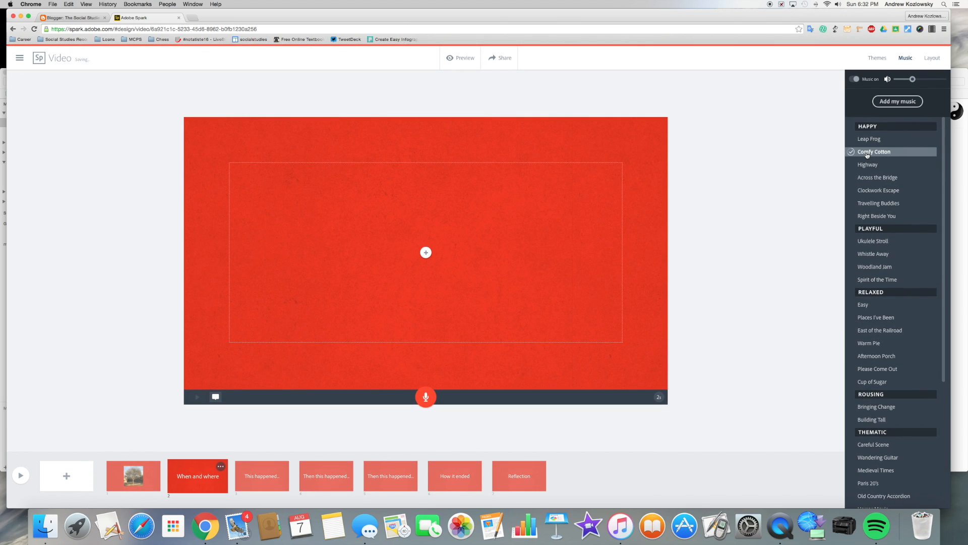
click(853, 153)
key(XF86AudioRaiseVolume)
Use Trek Further as the background music, sampling the track, and lower the music volume slightly
scroll(883, 385, down, 3)
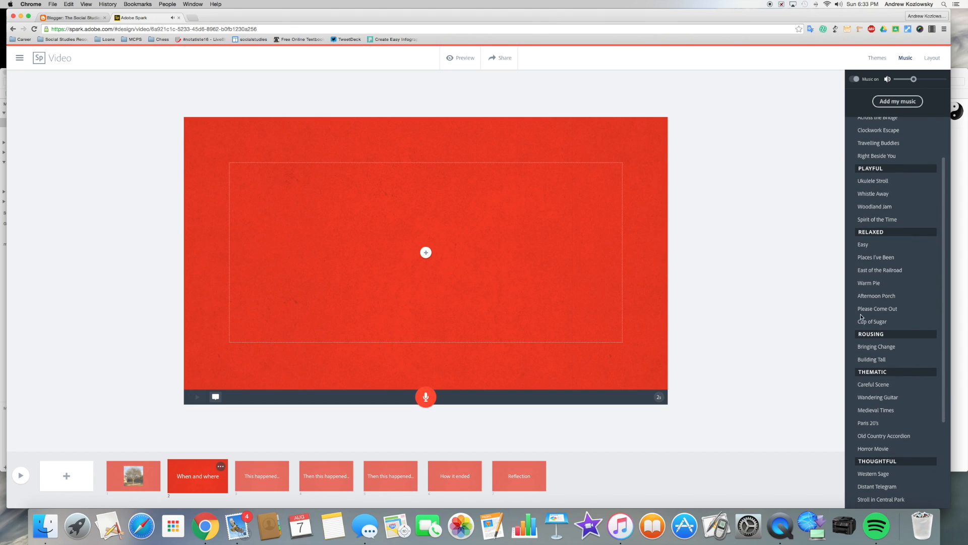
scroll(862, 317, down, 5)
click(872, 443)
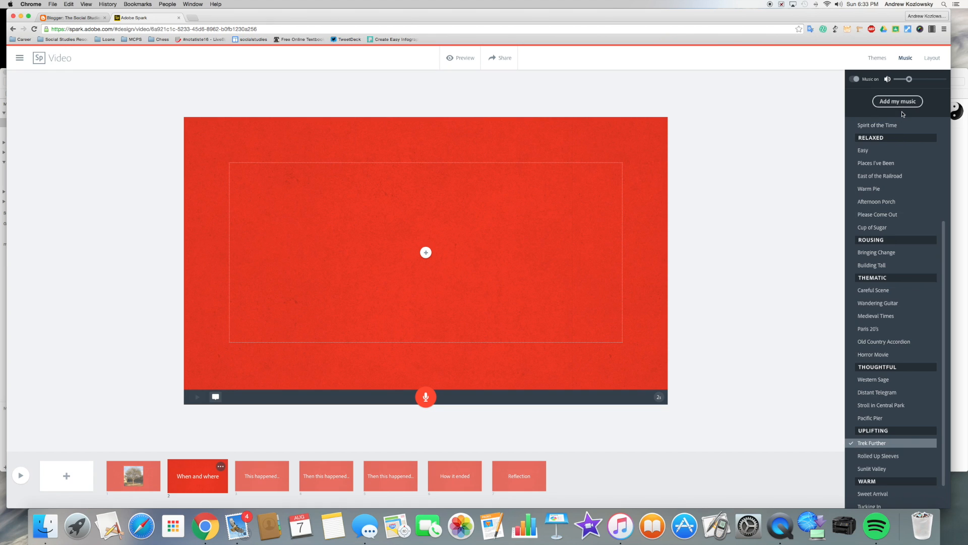
click(851, 444)
click(851, 444)
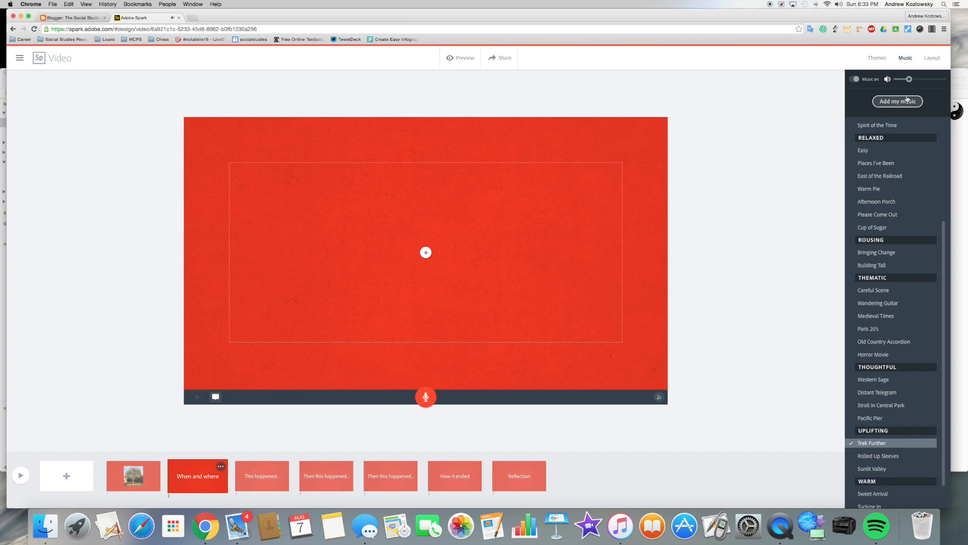
mouse_move(909, 80)
mouse_down()
mouse_move(933, 82)
mouse_move(885, 80)
mouse_move(918, 85)
mouse_up()
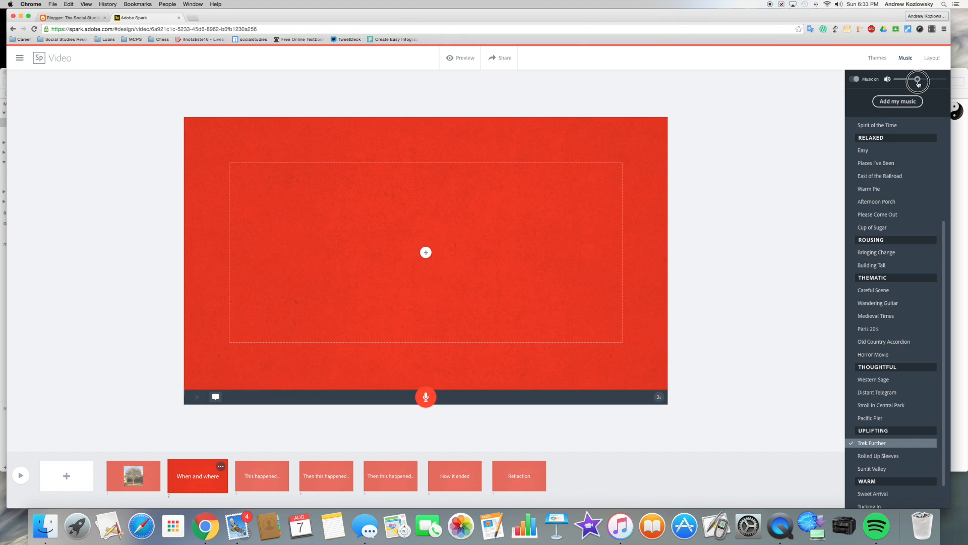
drag(918, 85, 906, 82)
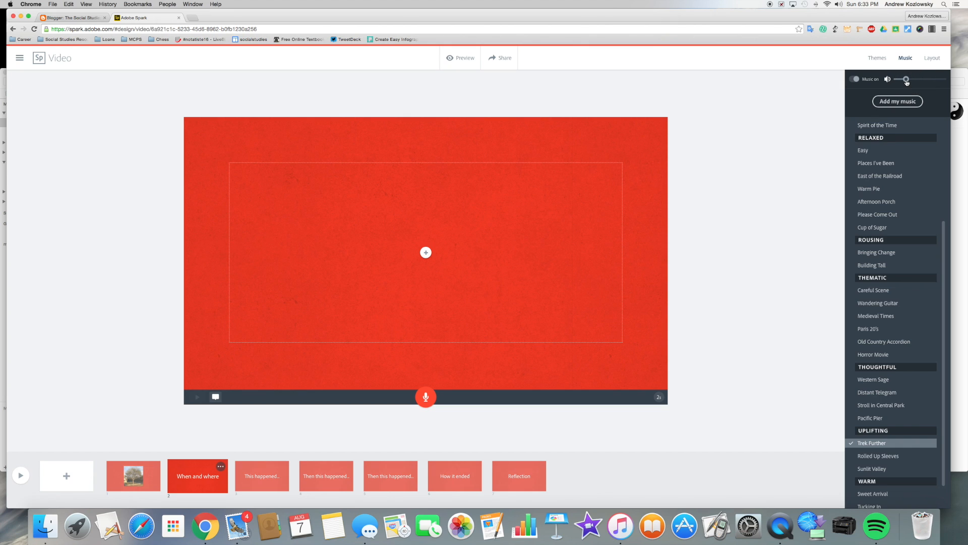
Try the Two Things, Thing + Caption and Fullscreen Photo layouts on the "When and where" slide
click(932, 59)
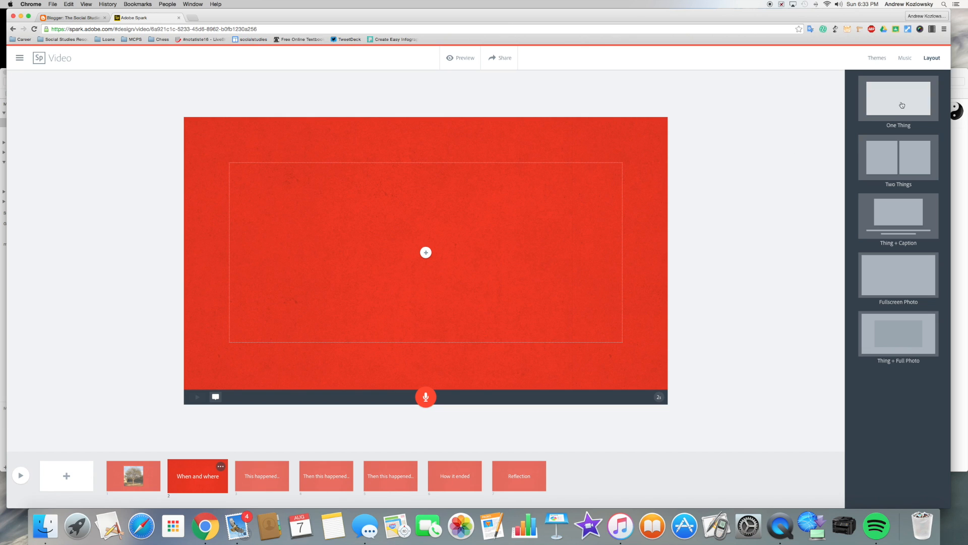
click(893, 164)
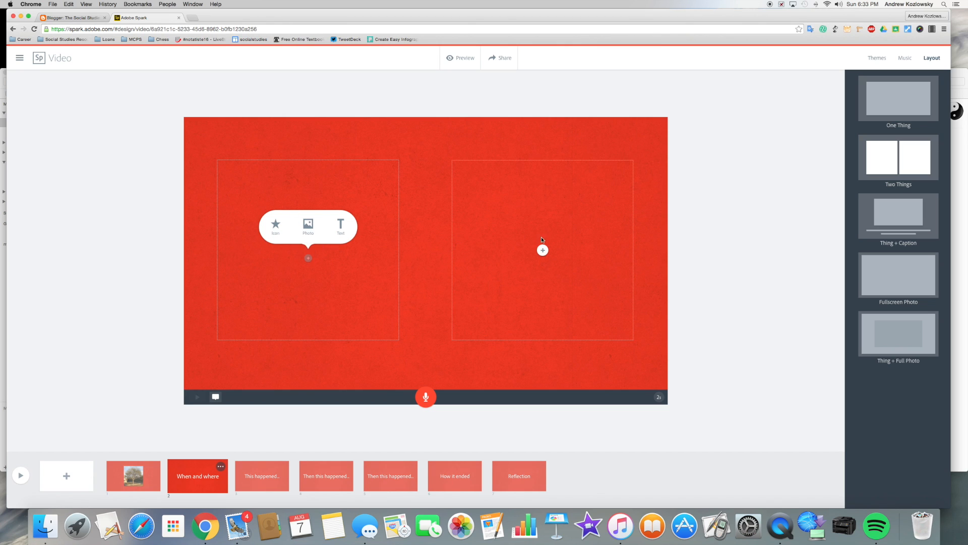
mouse_move(549, 255)
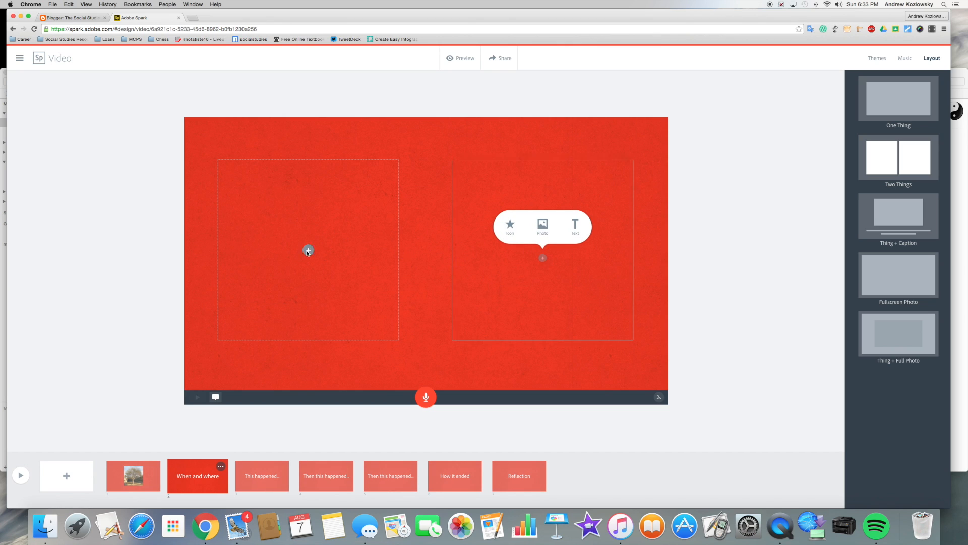
click(881, 223)
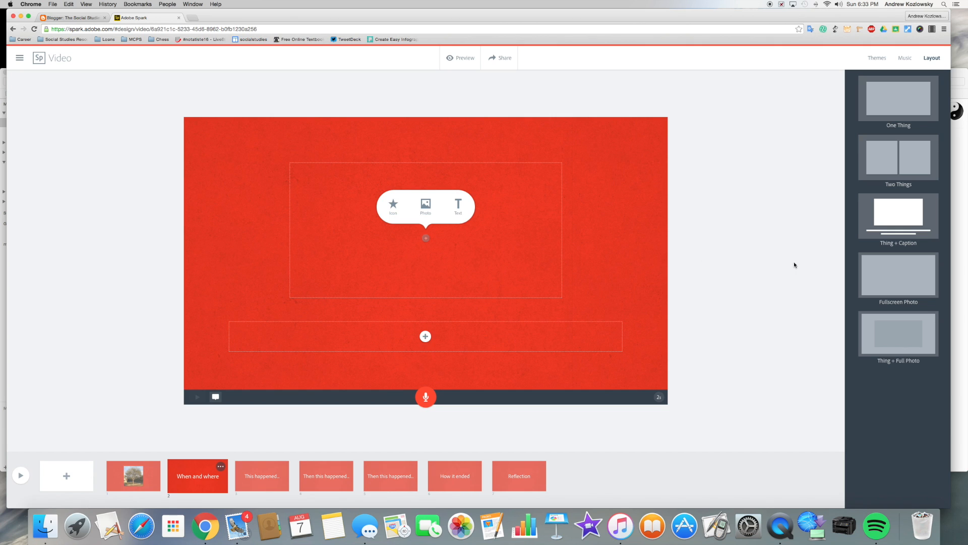
click(903, 267)
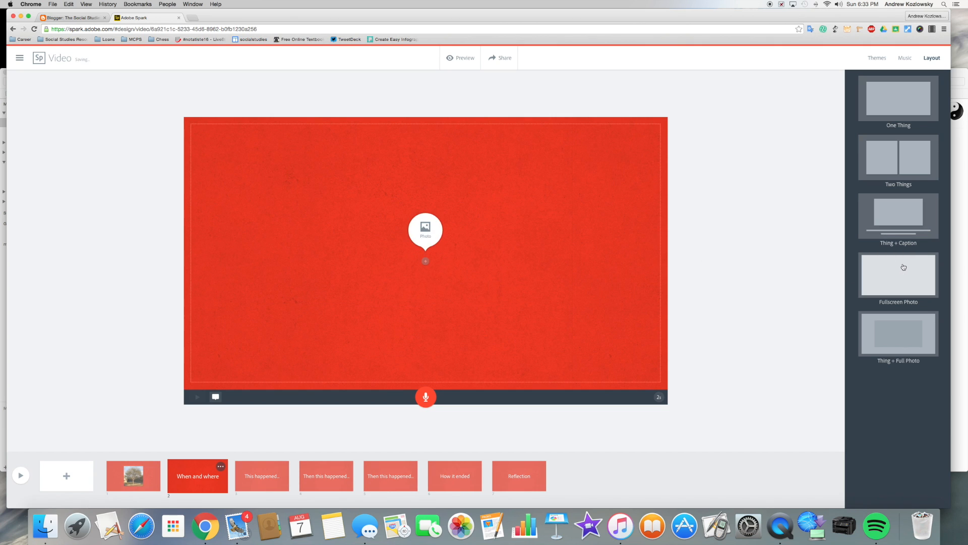
Apply the Thing + Full Photo layout to the "When and where" slide and view the content choices of both frames
click(896, 349)
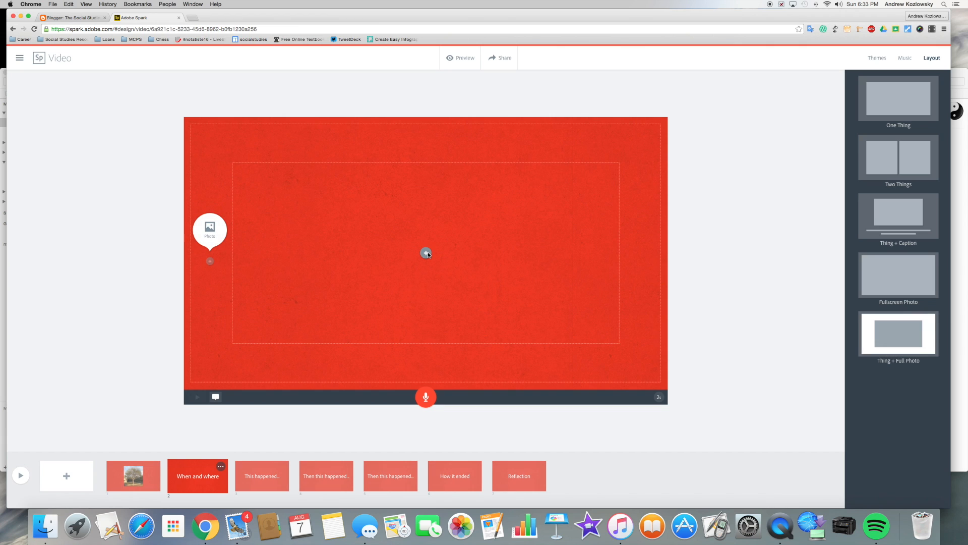
click(425, 253)
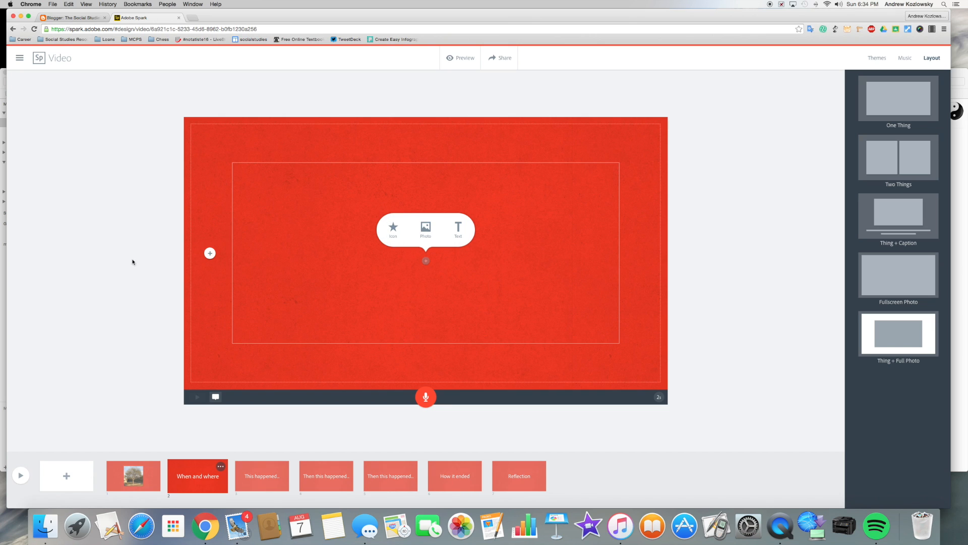
click(210, 253)
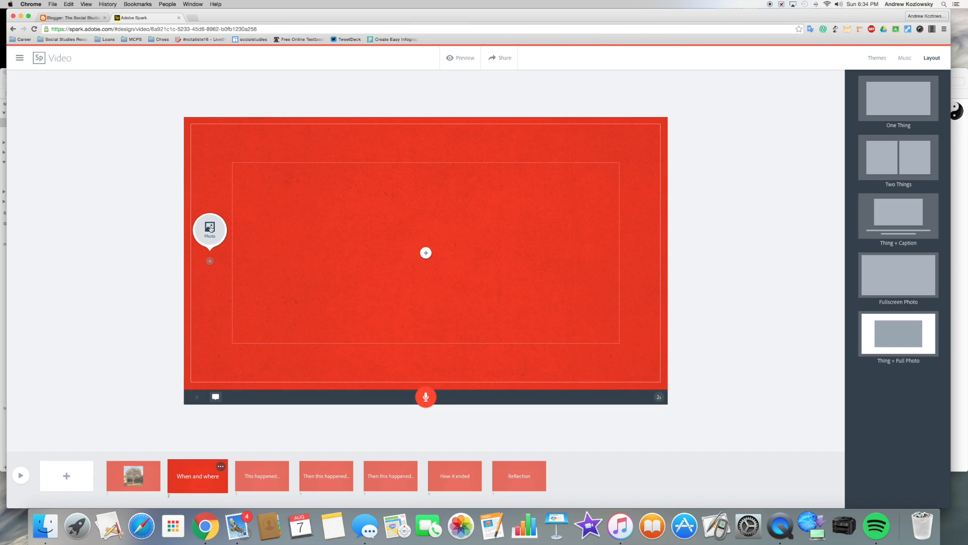
Add a blank slide after the "When and where" slide and check its delete and duplicate options
click(66, 476)
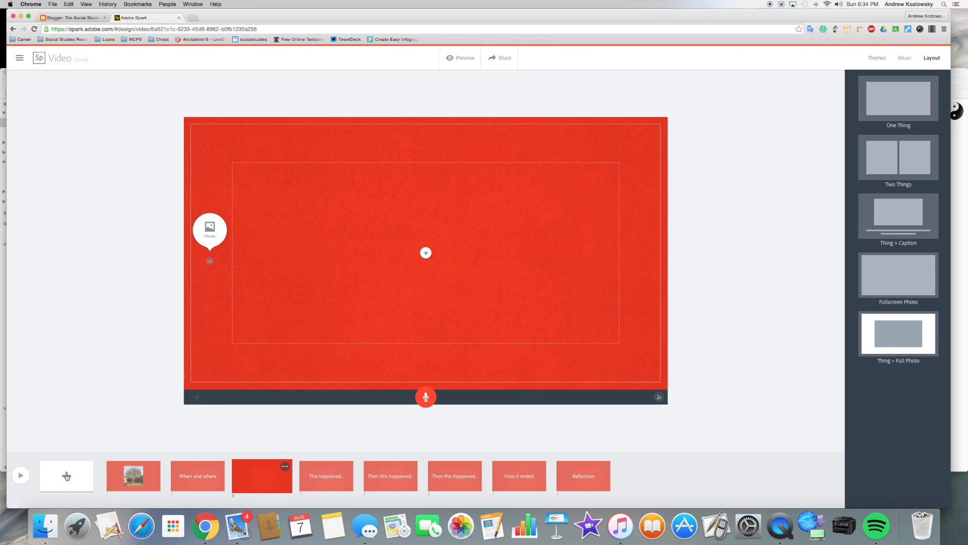
click(285, 466)
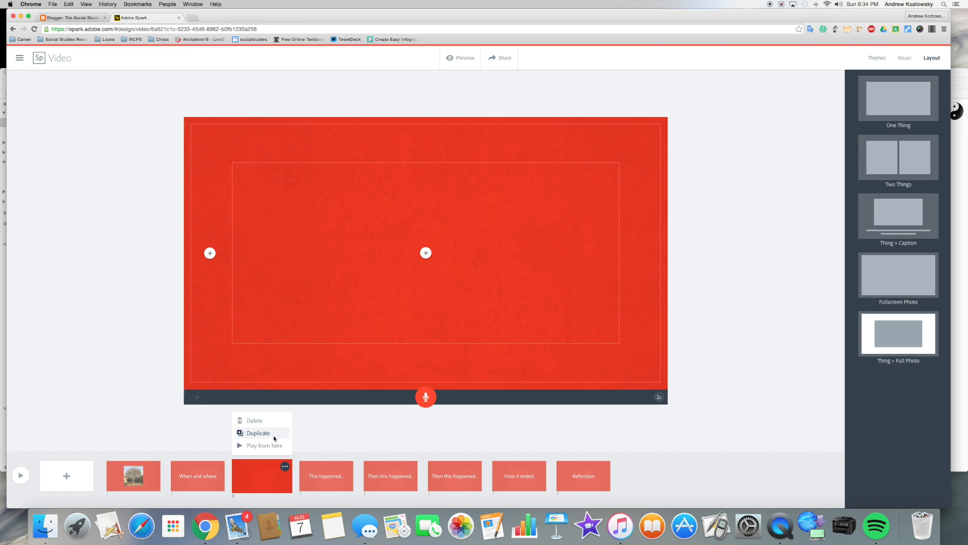
click(387, 434)
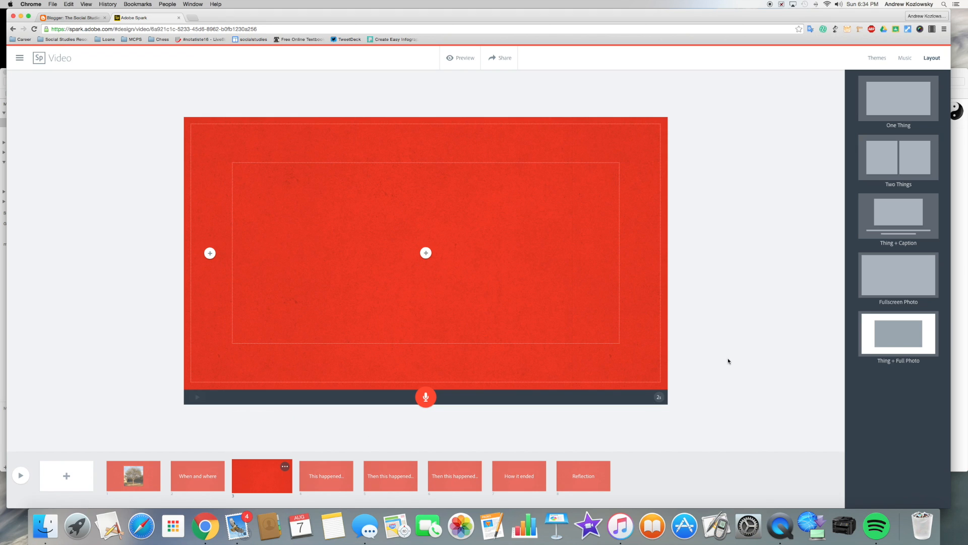
Record a voice narration of about 6 seconds on the new slide and play it back
click(426, 397)
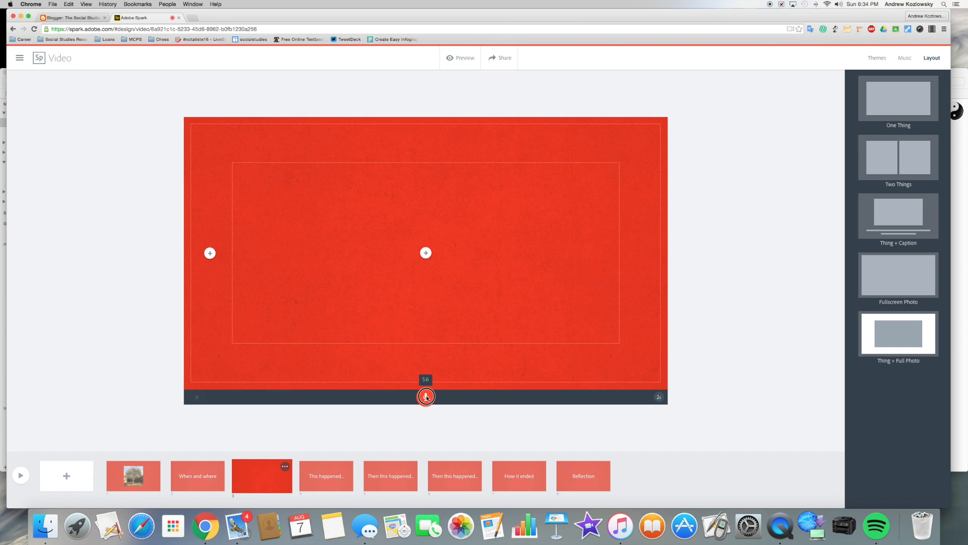
drag(426, 397, 426, 397)
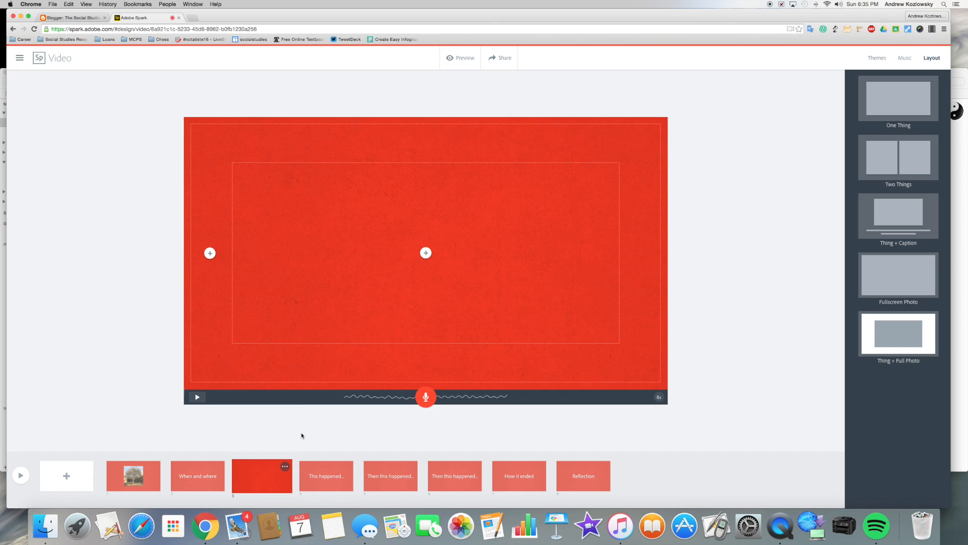
click(197, 397)
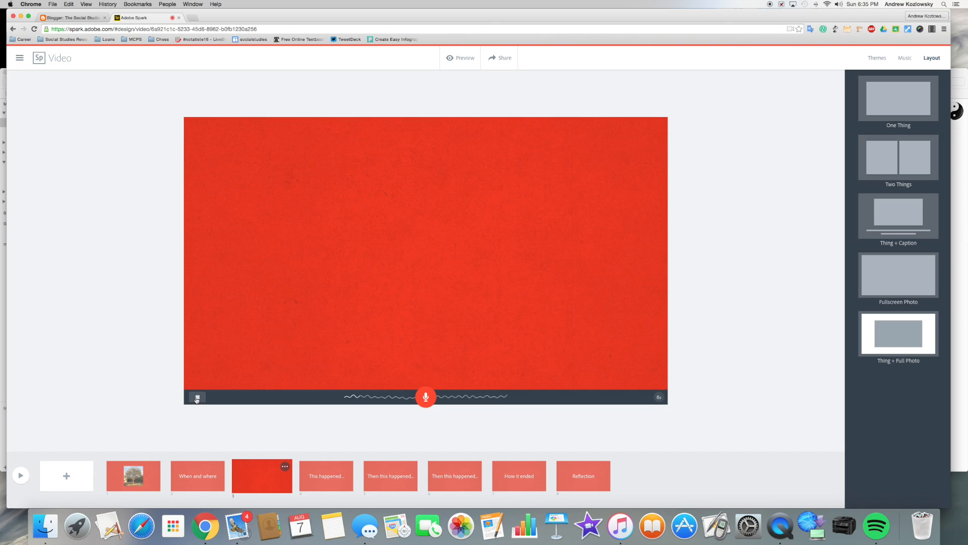
key(XF86AudioRaiseVolume)
click(199, 399)
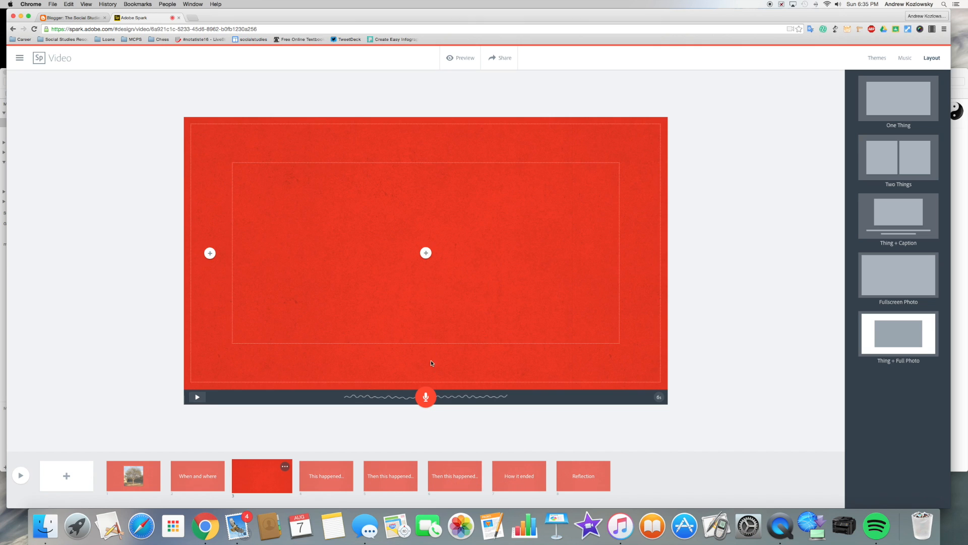
Open the photo sources for the inner frame of the new slide
click(426, 253)
click(429, 230)
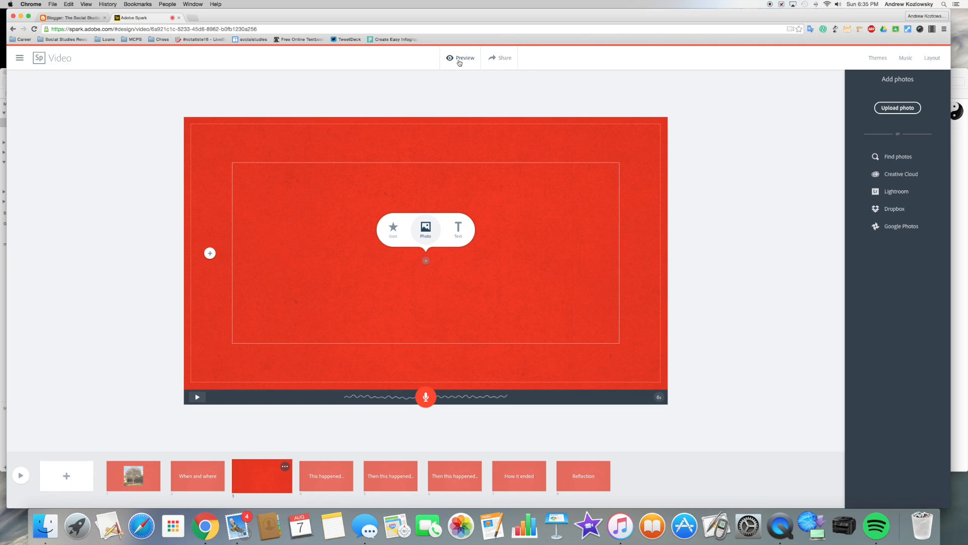
Try to create a share link for the video in the Education category, and cancel the link creation
click(502, 59)
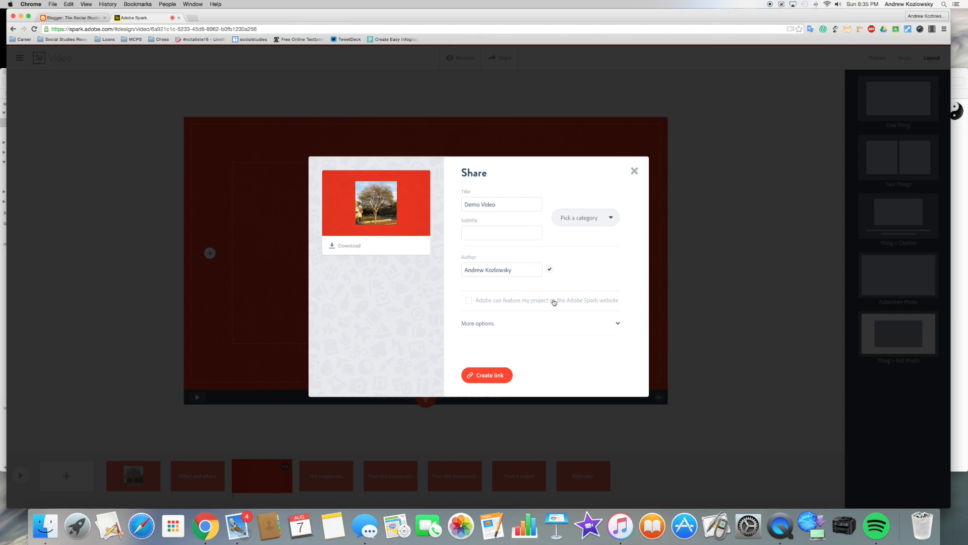
click(482, 230)
click(612, 216)
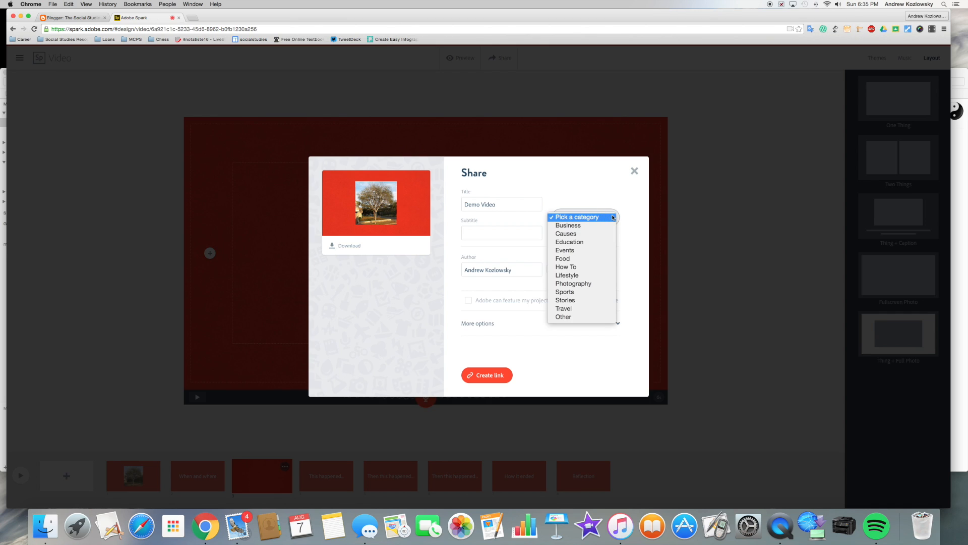
click(590, 241)
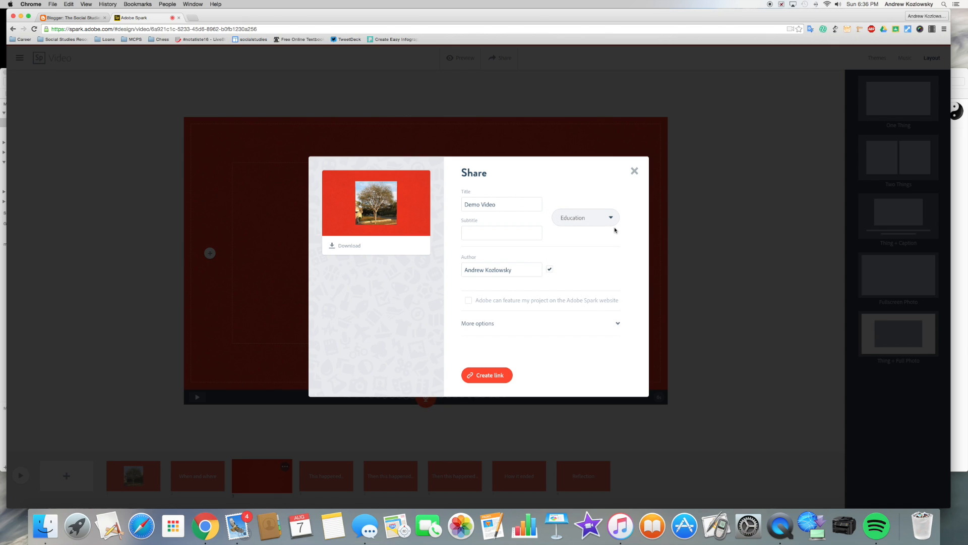
click(616, 324)
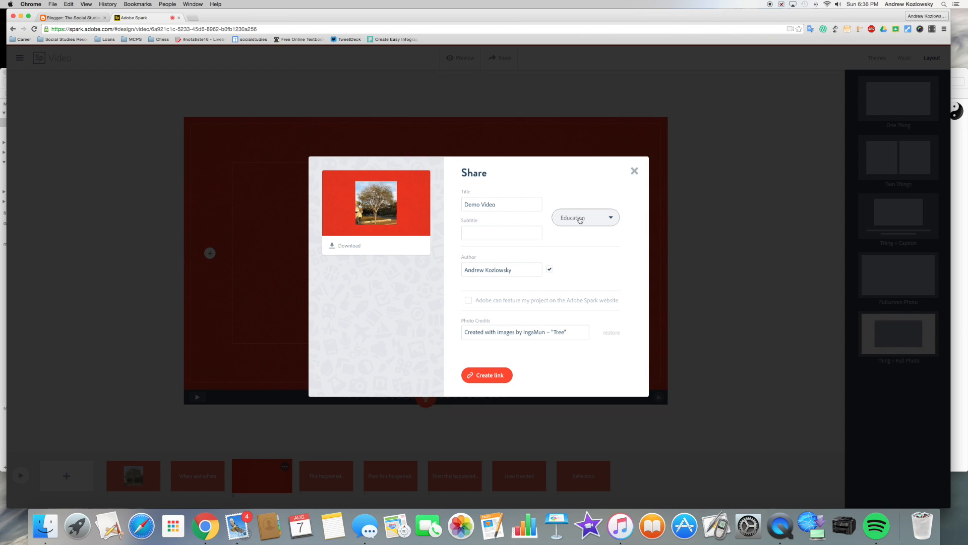
click(500, 376)
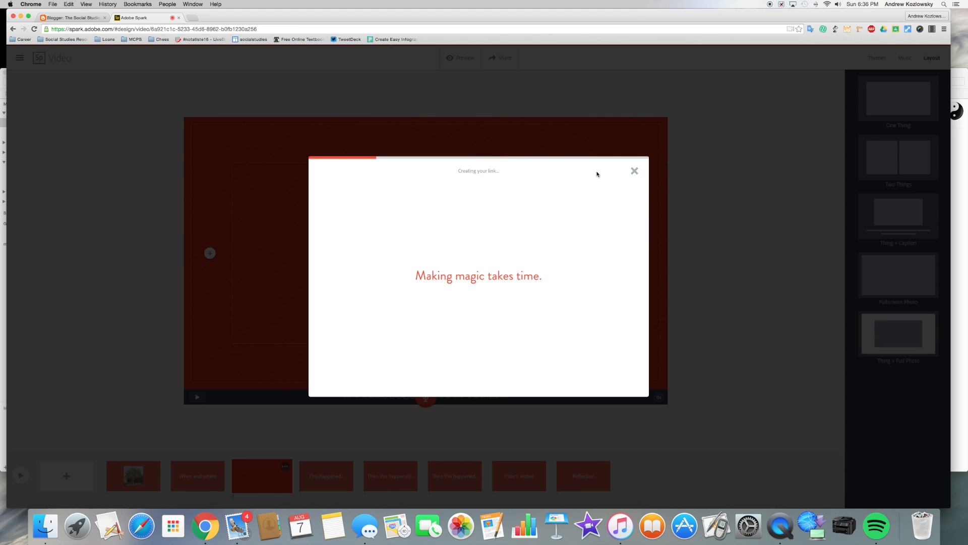
click(636, 171)
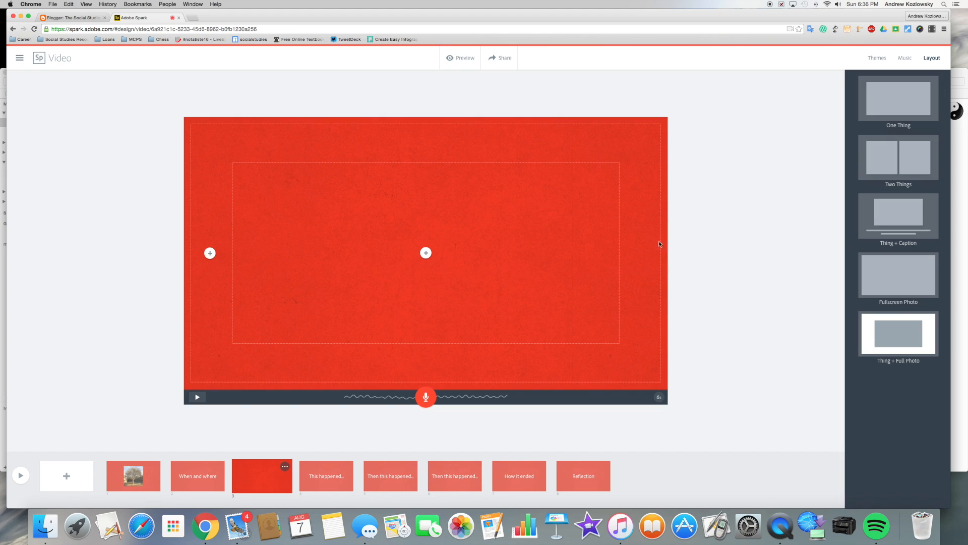
Review the video's share settings, including the photo credits, and close them
click(509, 60)
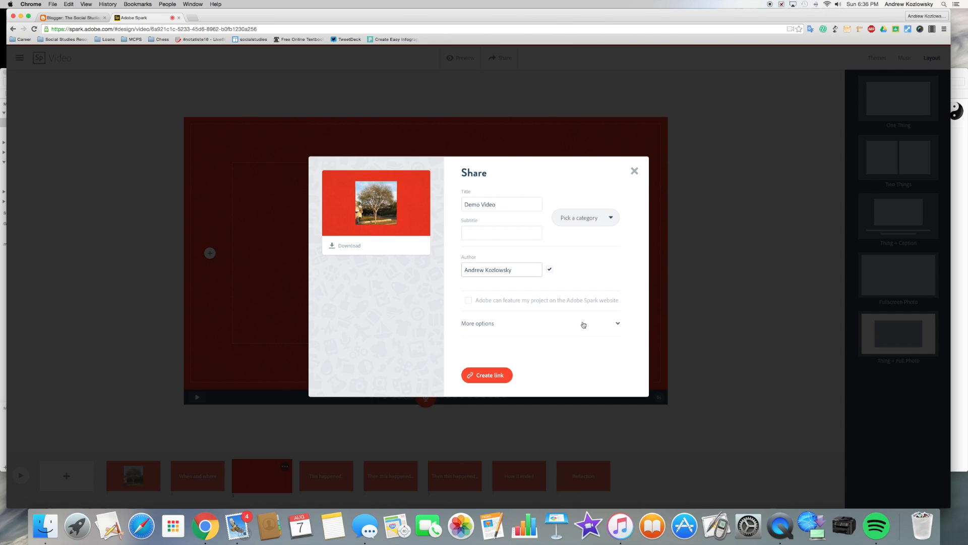
click(616, 325)
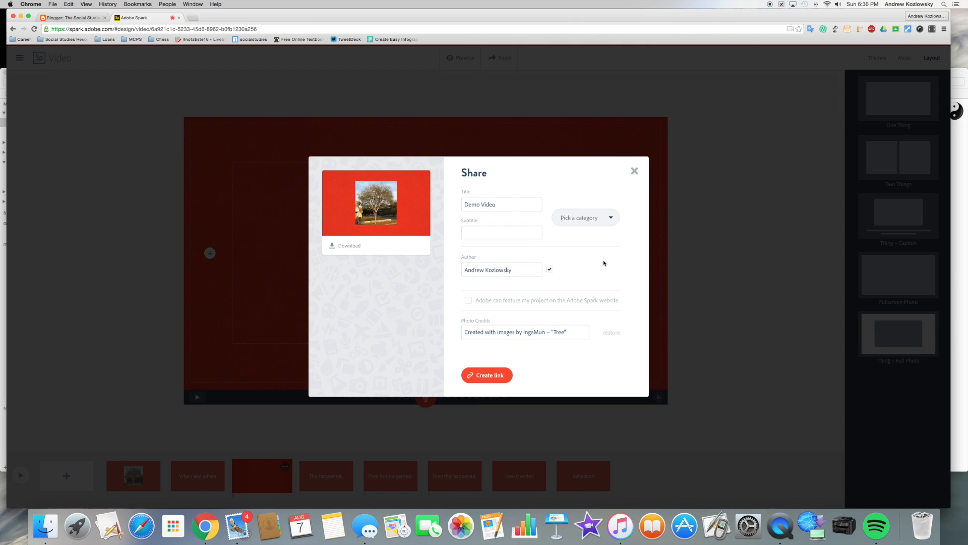
click(633, 172)
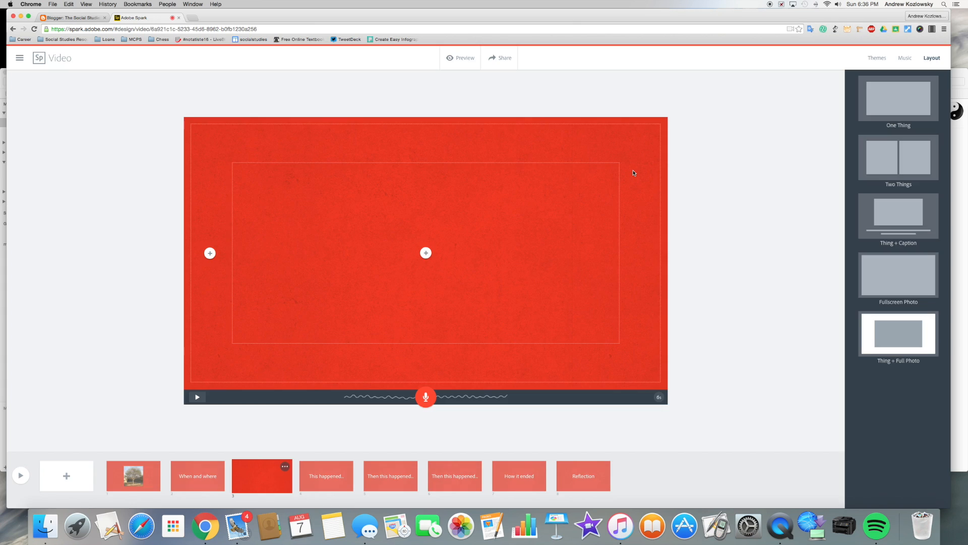